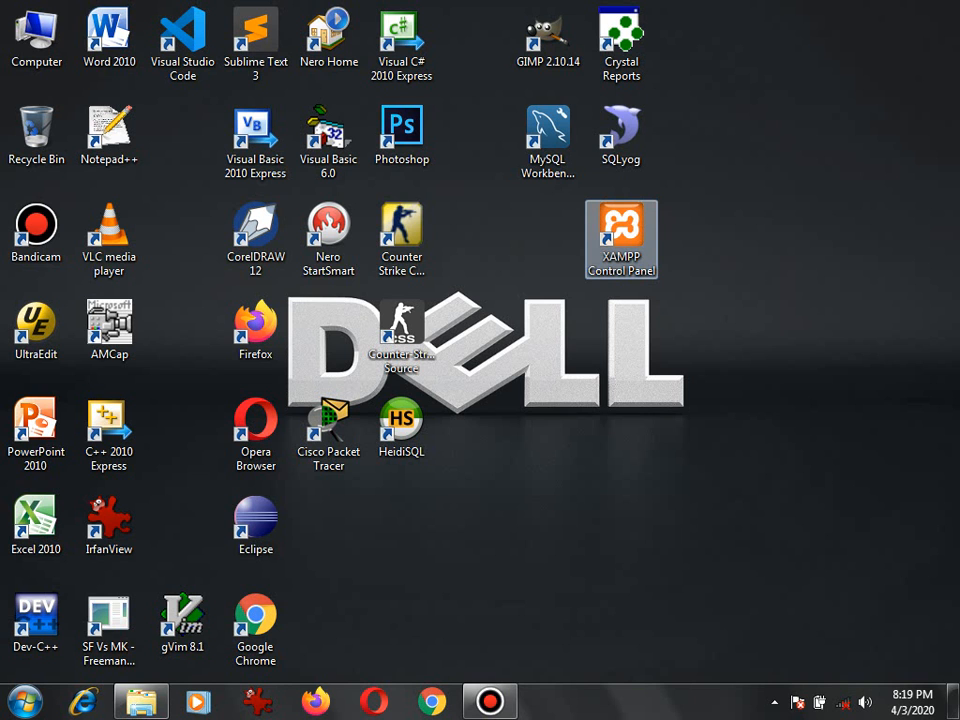
# Open the XAMPP Control Panel and start the Apache and MySQL modules, leaving the control panel minimized.
pyautogui.doubleClick(621, 239)
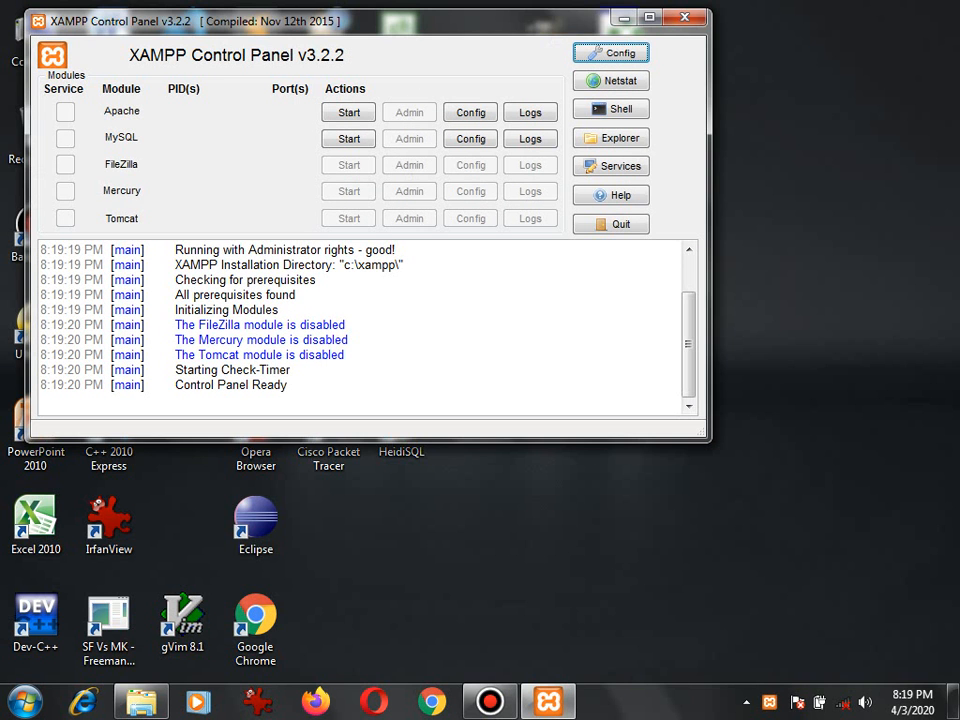
pyautogui.moveTo(430, 21); pyautogui.dragTo(514, 136)
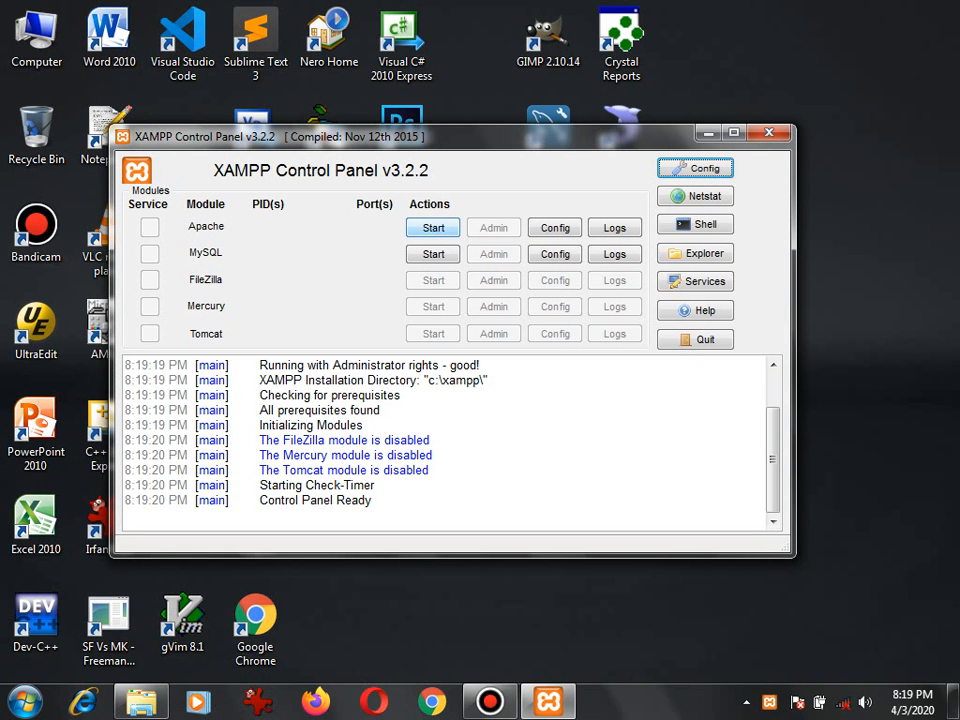
pyautogui.click(433, 228)
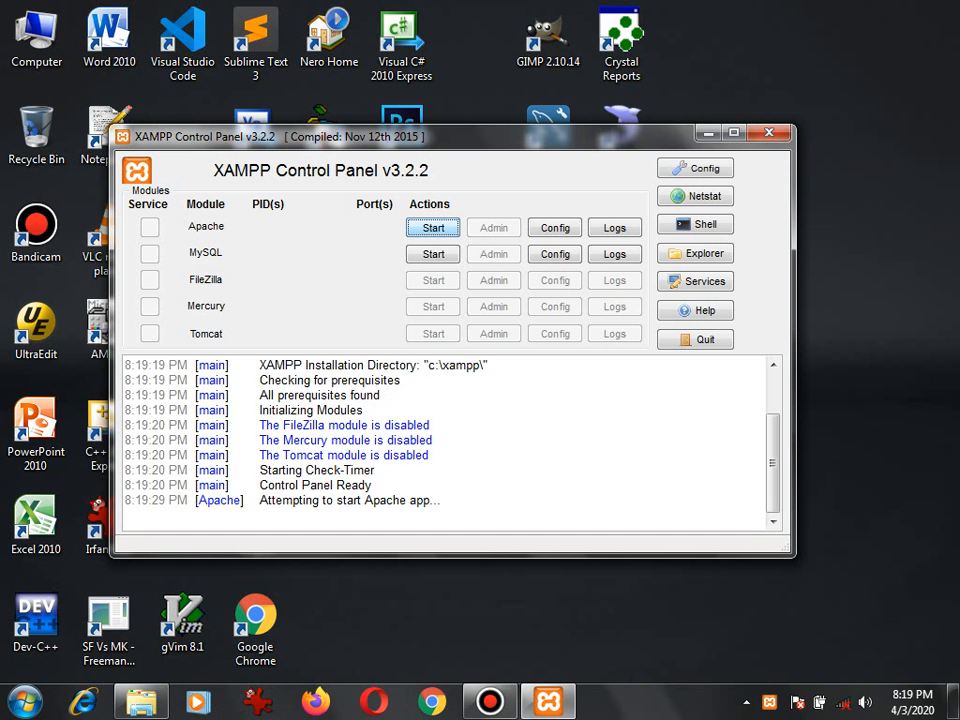
pyautogui.click(433, 254)
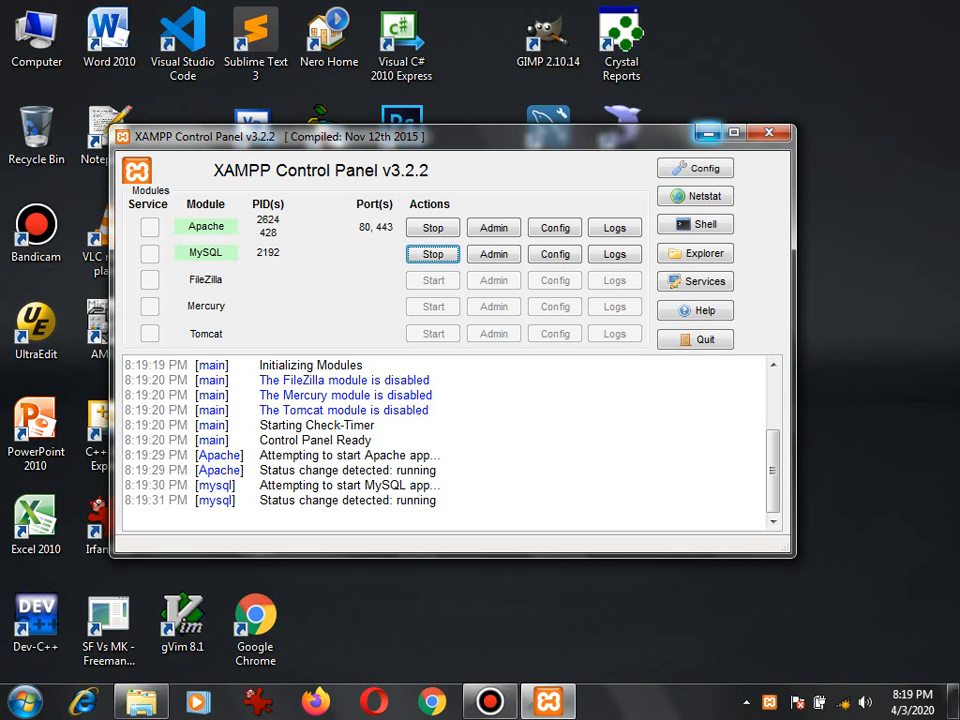
pyautogui.click(708, 132)
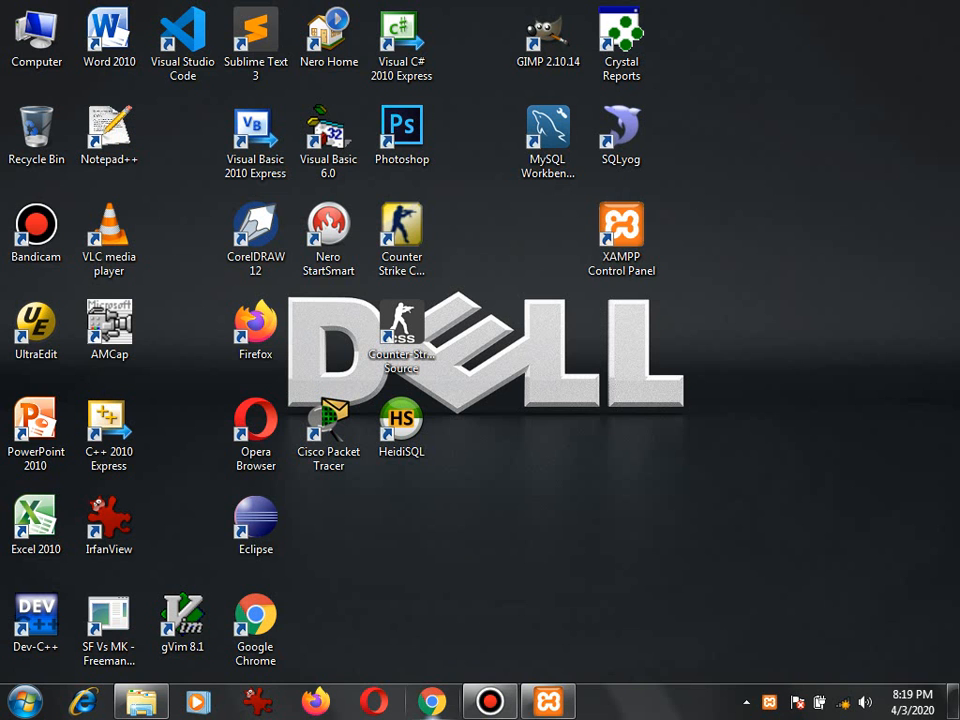
# Open Google Chrome in a maximized window and load localhost/phpmyadmin.
pyautogui.click(432, 702)
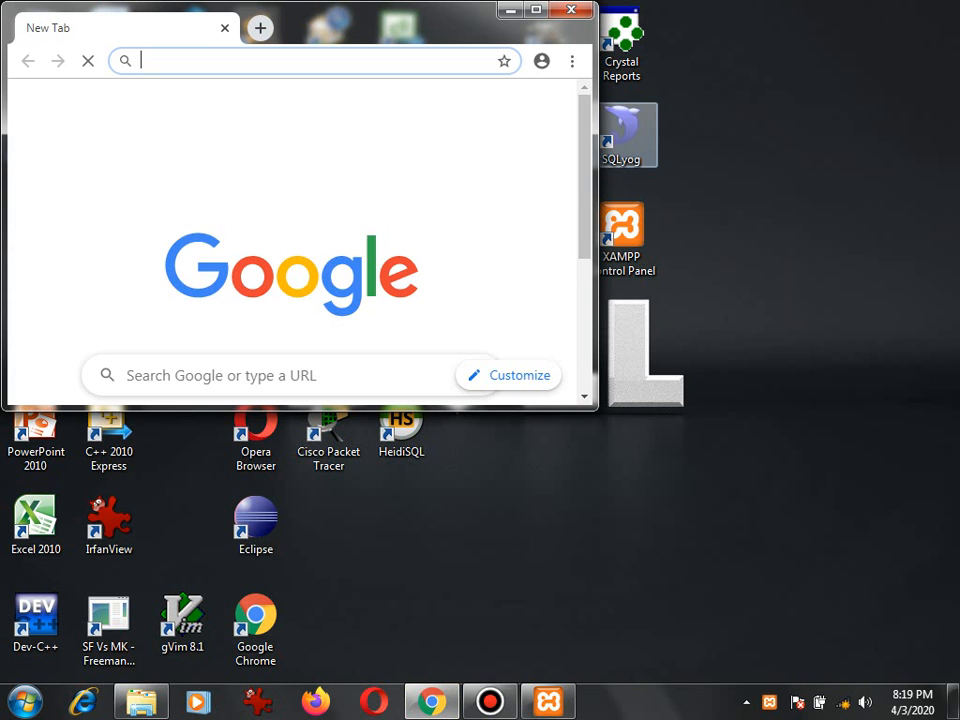
pyautogui.click(536, 10)
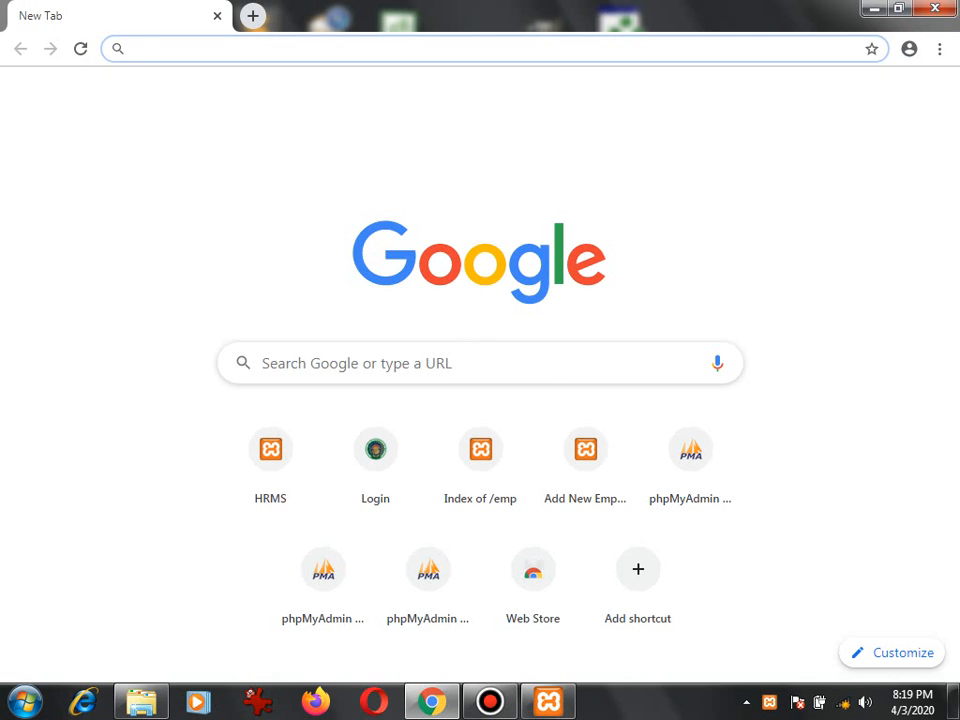
pyautogui.write('loca')
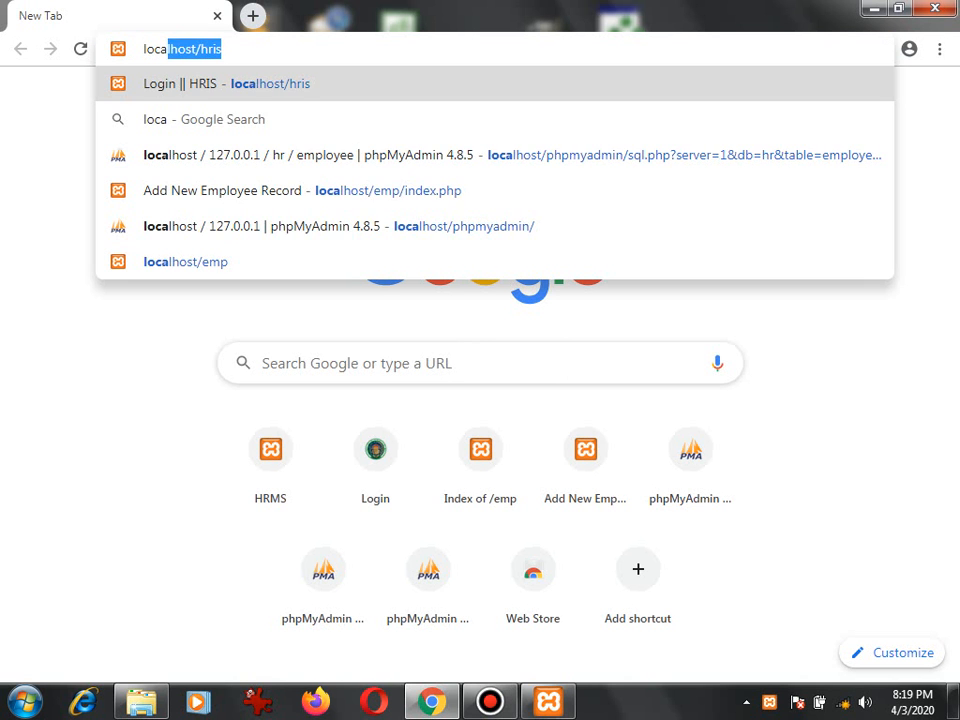
pyautogui.press('Right')
pyautogui.press('BackSpace')
pyautogui.press('BackSpace')
pyautogui.press('BackSpace')
pyautogui.press('BackSpace')
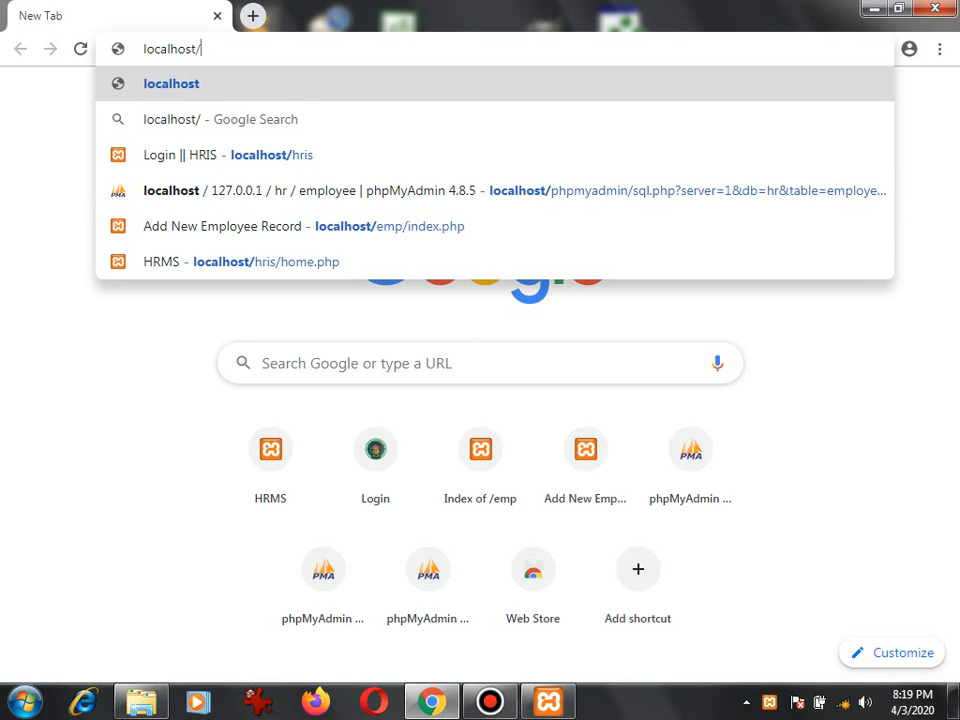
pyautogui.write('phpmyqad')
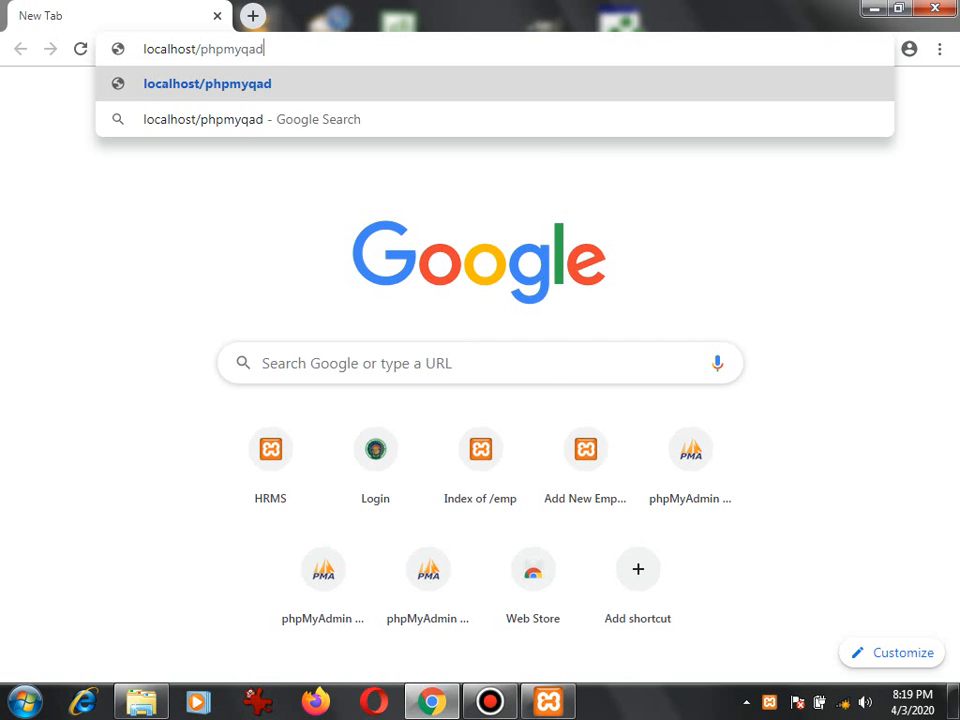
pyautogui.press('BackSpace')
pyautogui.press('BackSpace')
pyautogui.press('BackSpace')
pyautogui.write('admin')
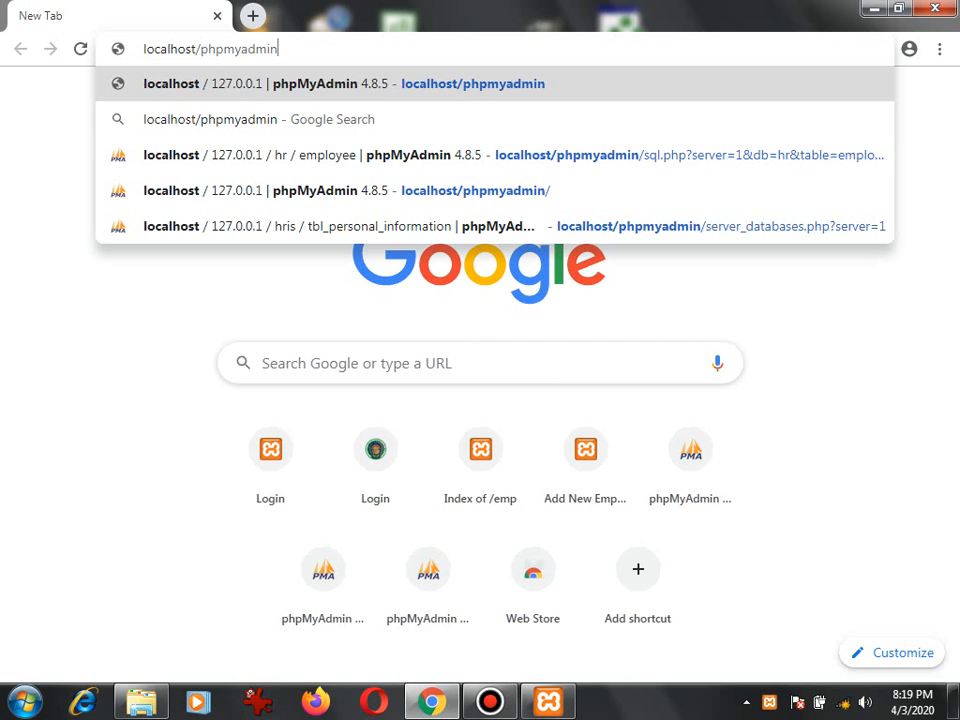
pyautogui.press('Return')
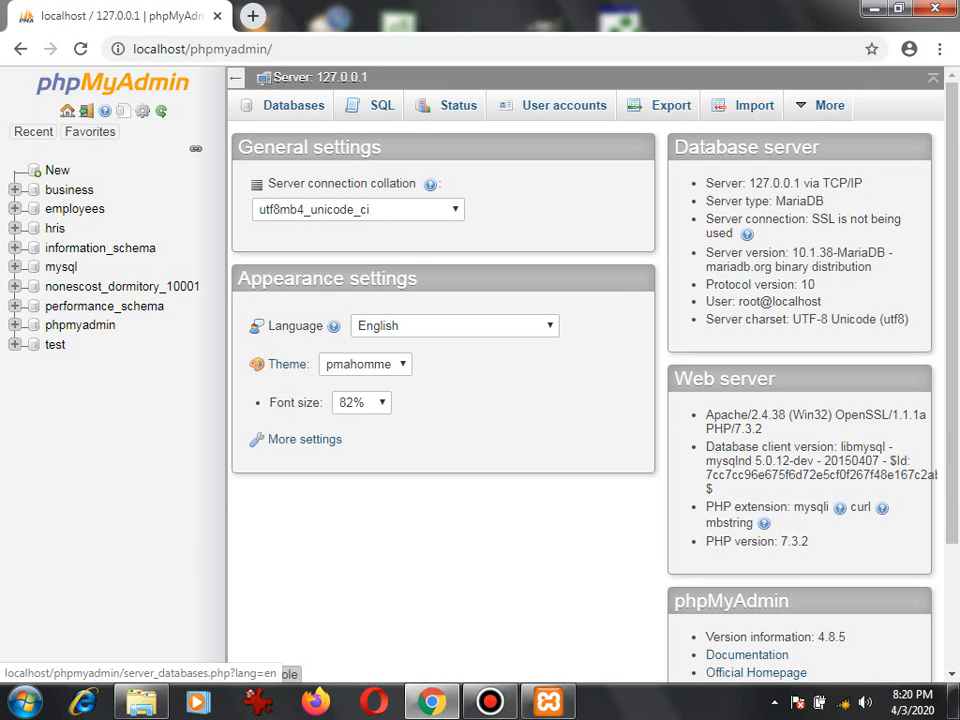
# Create a new database named demo with the latin1_swedish_ci collation.
pyautogui.click(293, 105)
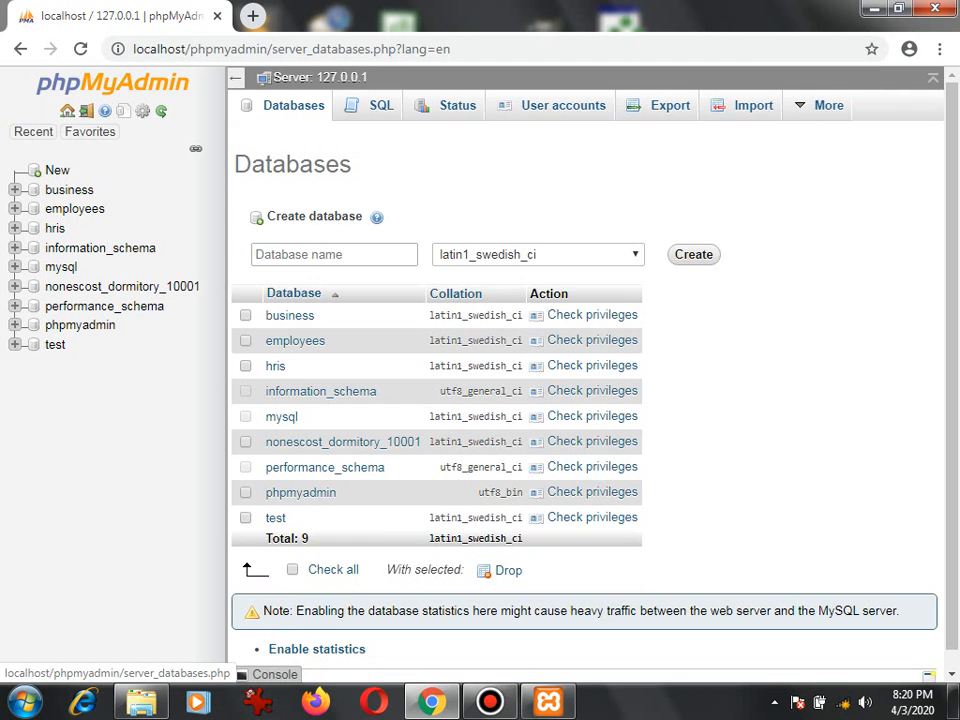
pyautogui.click(334, 255)
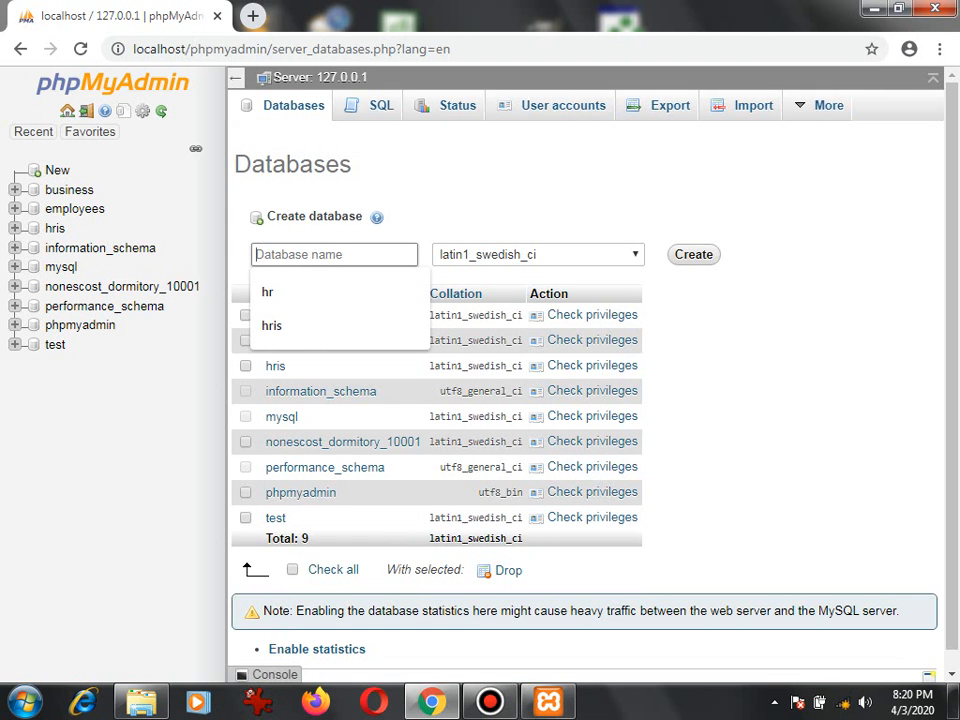
pyautogui.write('demo')
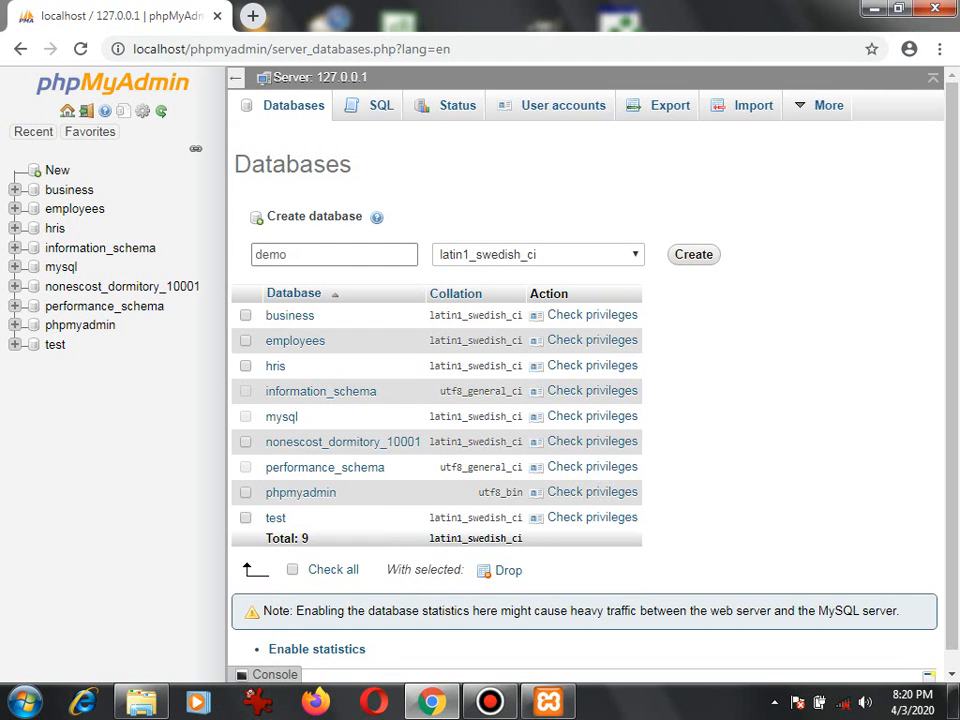
pyautogui.doubleClick(271, 255)
pyautogui.press('Return')
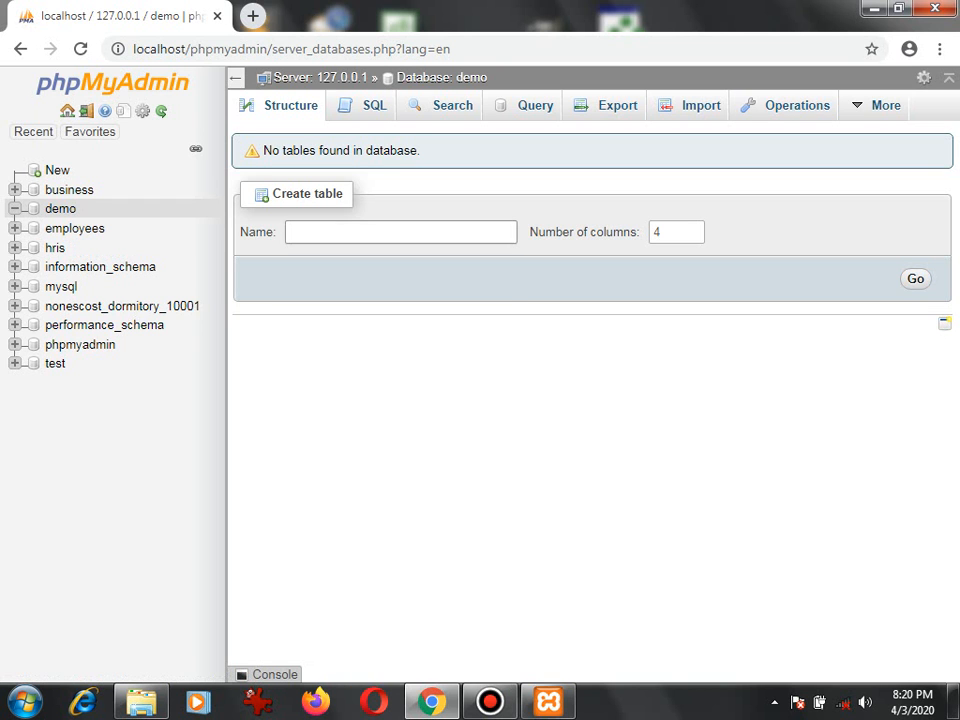
# Start a new table named user with 3 columns in the demo database.
pyautogui.click(386, 232)
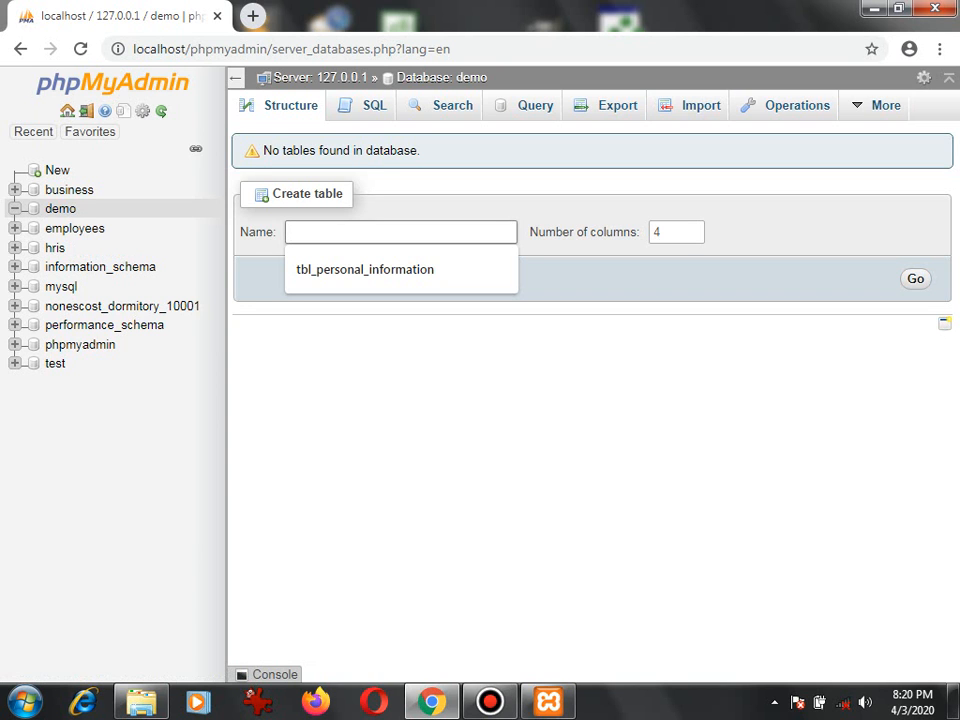
pyautogui.write('user')
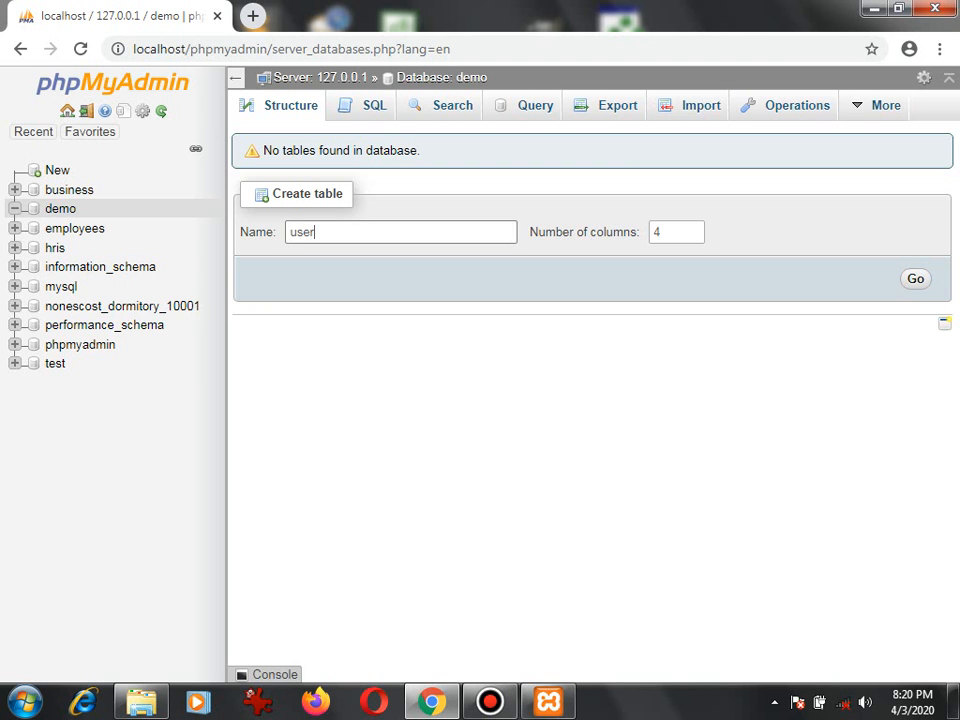
pyautogui.press('Tab')
pyautogui.write('2')
pyautogui.press('BackSpace')
pyautogui.write('3')
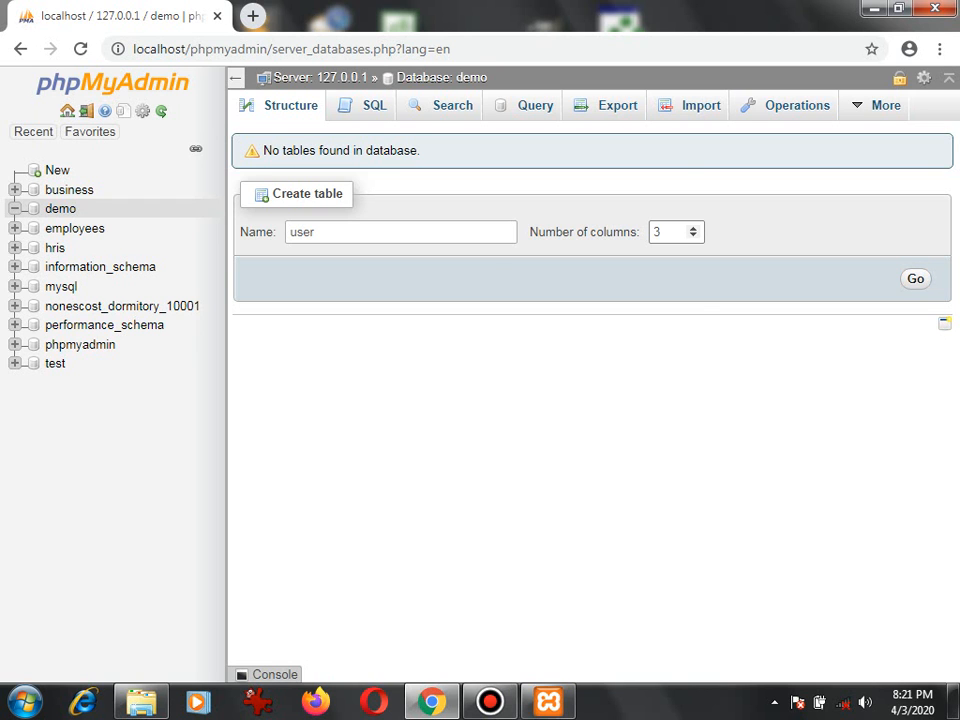
pyautogui.press('Return')
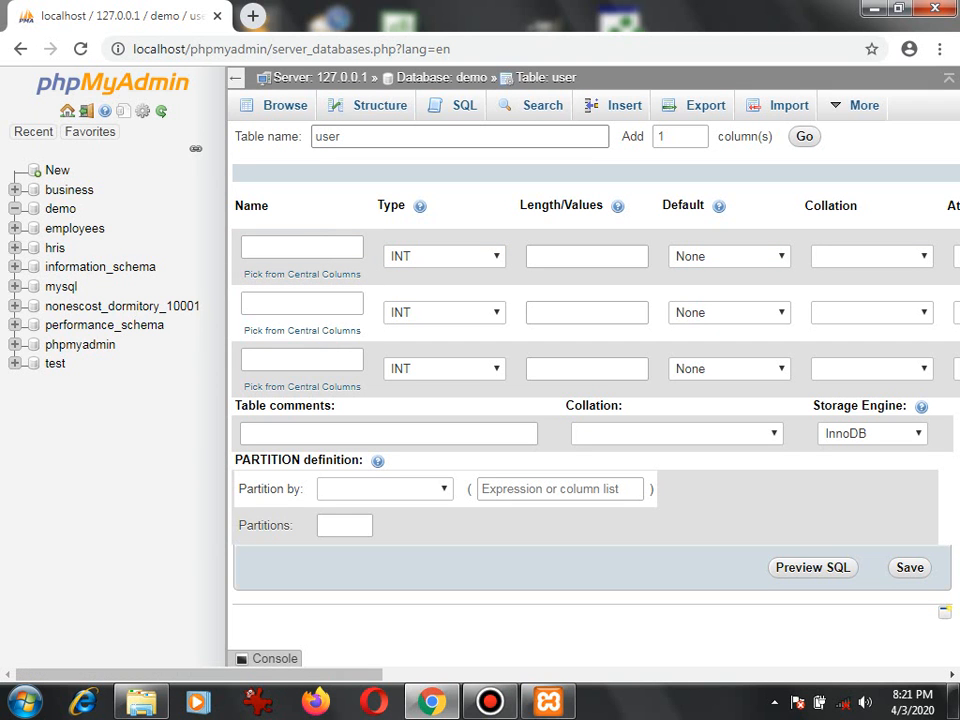
# Name the first column of the user table id and set its length to 10.
pyautogui.click(302, 248)
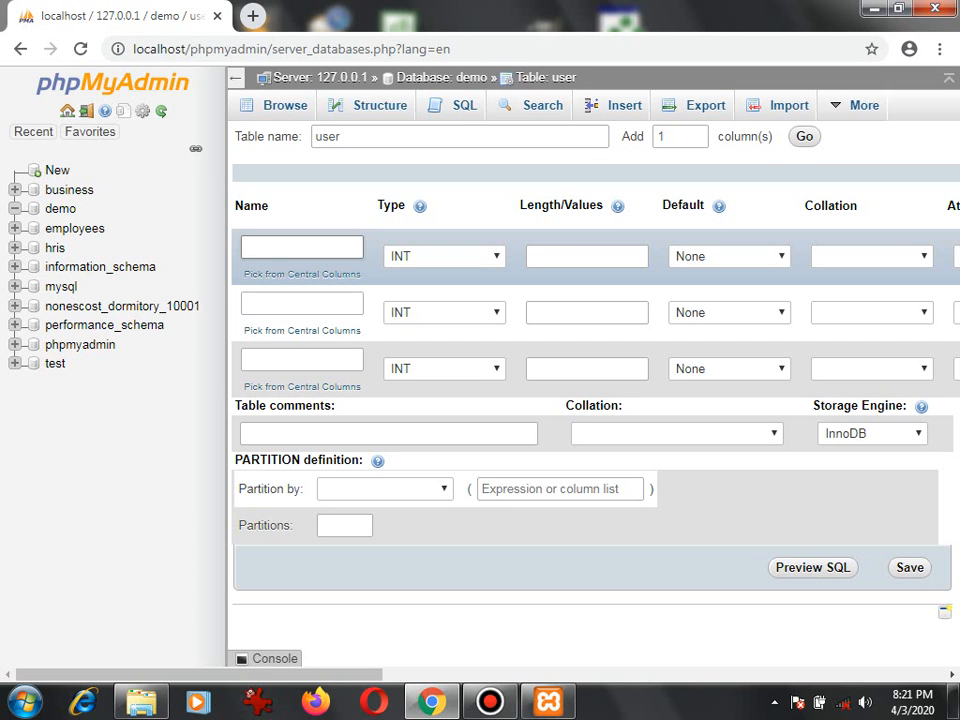
pyautogui.write('id')
pyautogui.click(587, 257)
pyautogui.write('10')
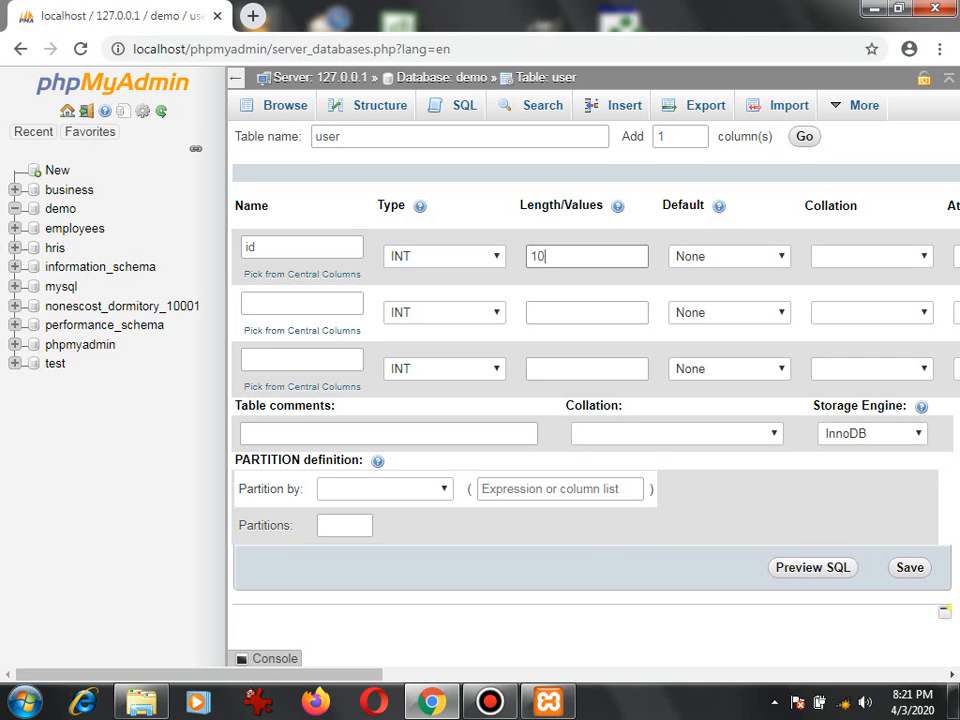
# Make the id column auto-increment and accept the PRIMARY index for it.
pyautogui.hscroll(3, 590, 400)
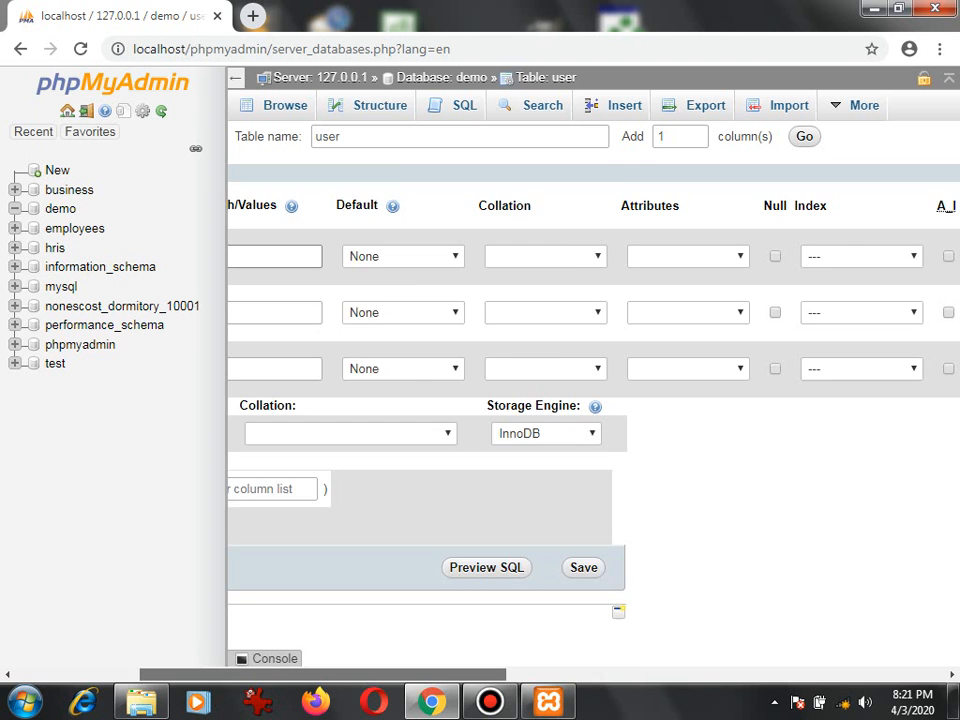
pyautogui.hscroll(3, 590, 400)
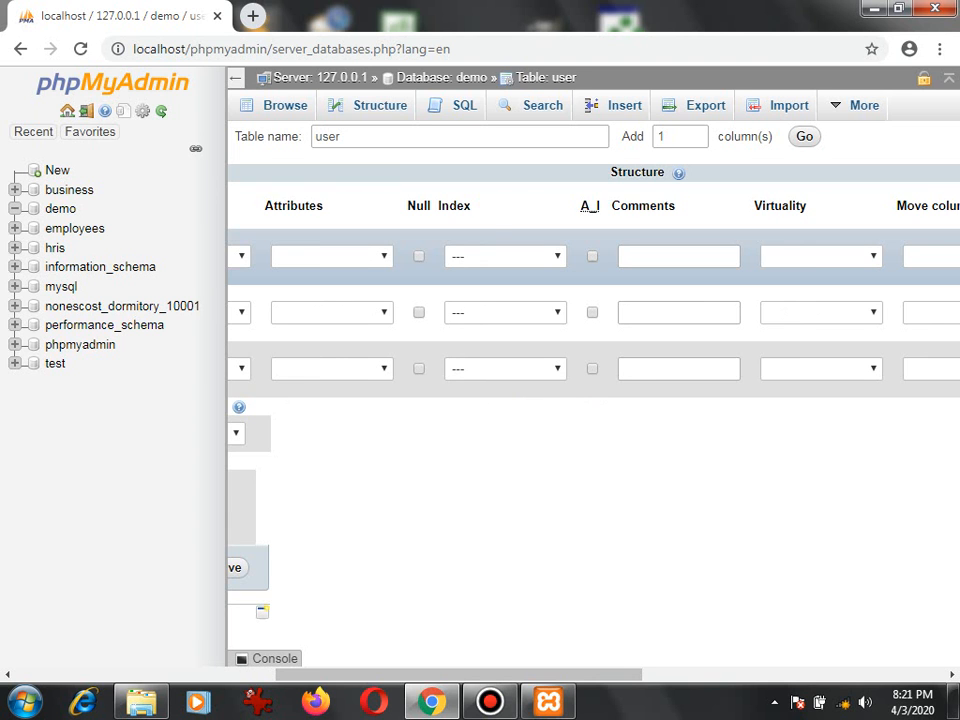
pyautogui.click(593, 256)
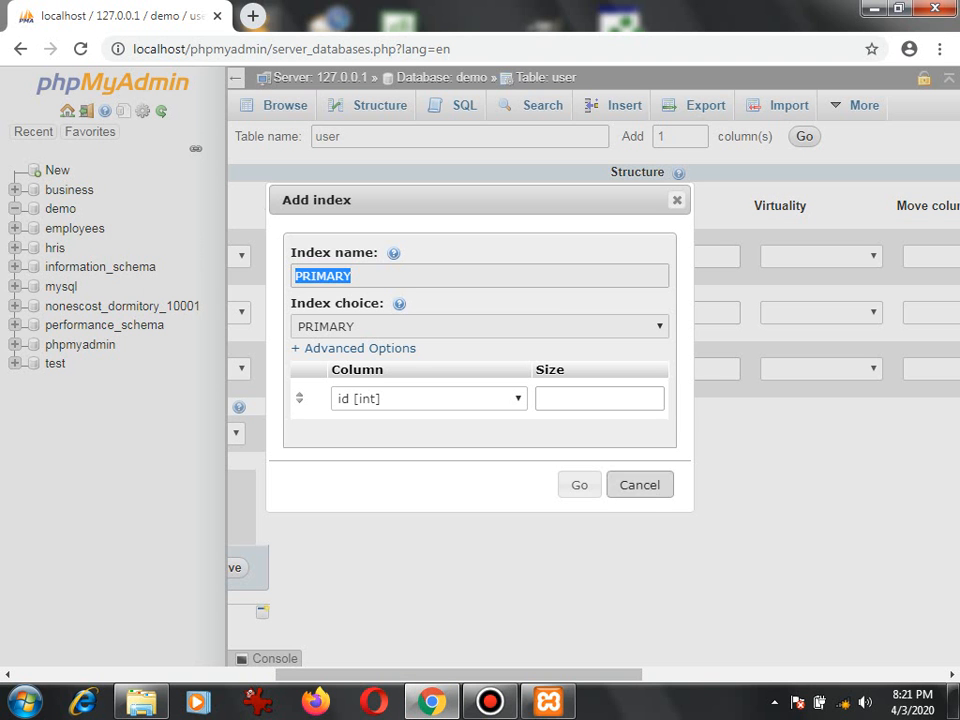
pyautogui.click(579, 485)
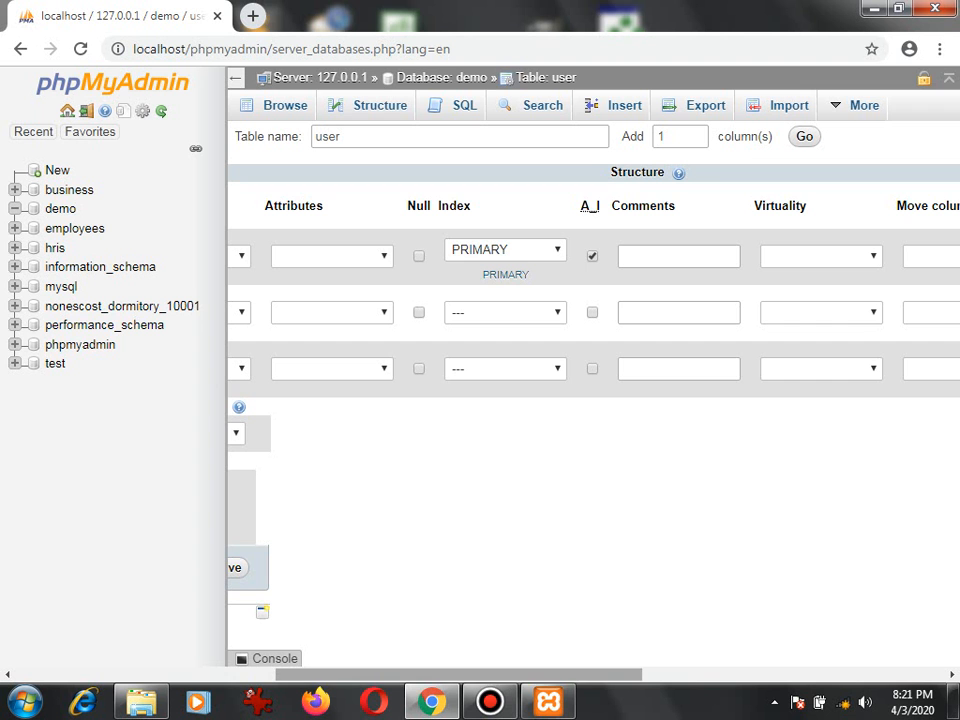
# Name the second column of the user table name and the third column age.
pyautogui.hscroll(-3, 590, 400)
pyautogui.hscroll(-4, 590, 400)
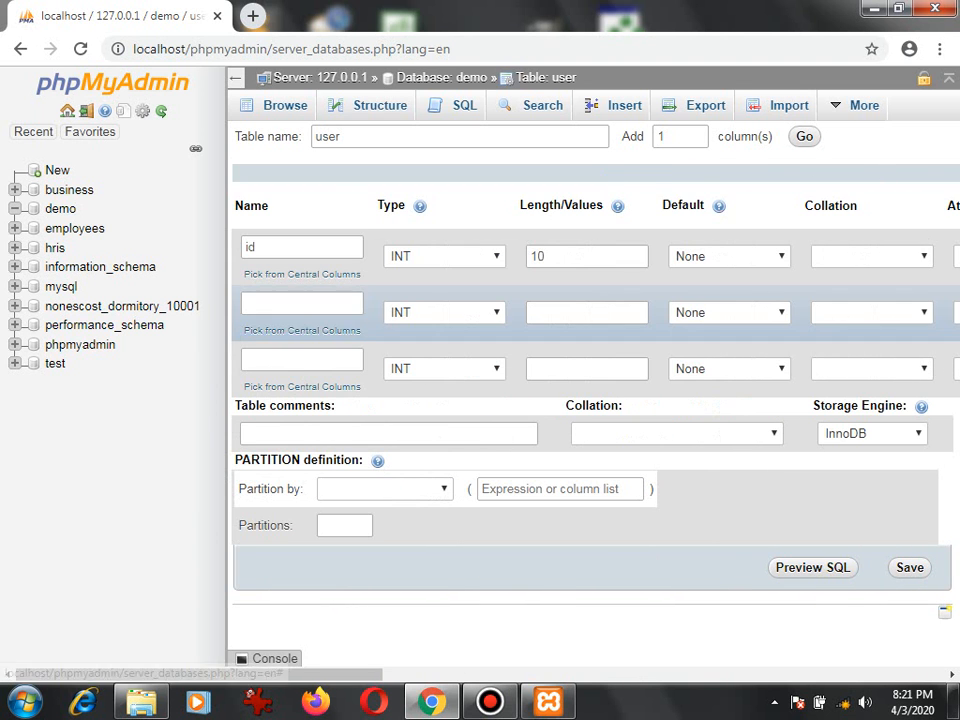
pyautogui.click(322, 303)
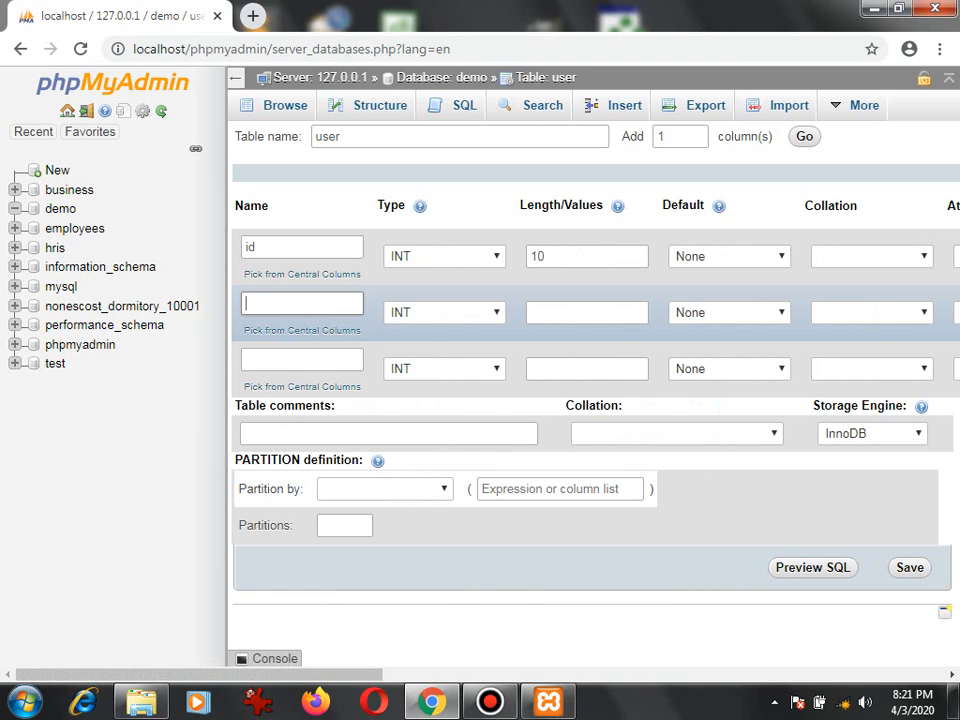
pyautogui.write('name')
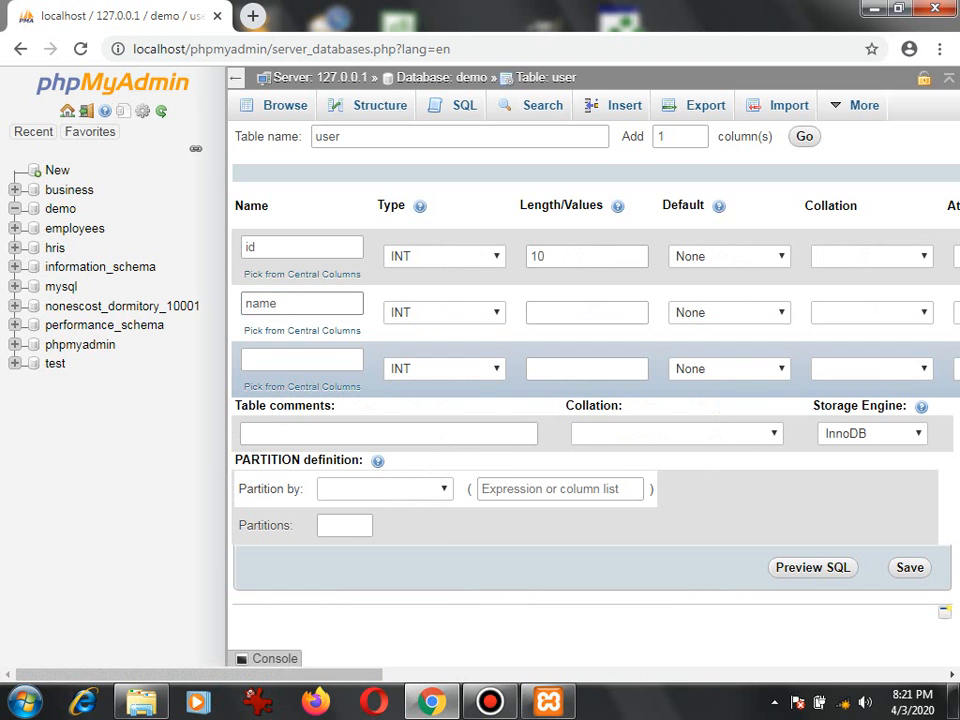
pyautogui.click(302, 360)
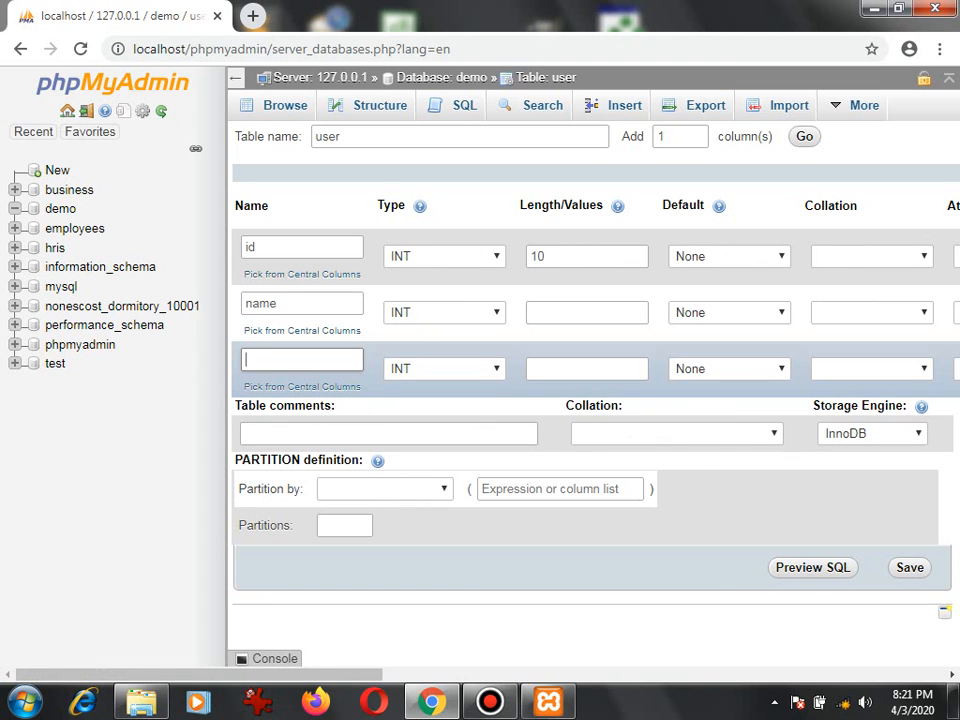
pyautogui.write('age')
# Set the name column's type to VARCHAR with a length of 100.
pyautogui.click(444, 313)
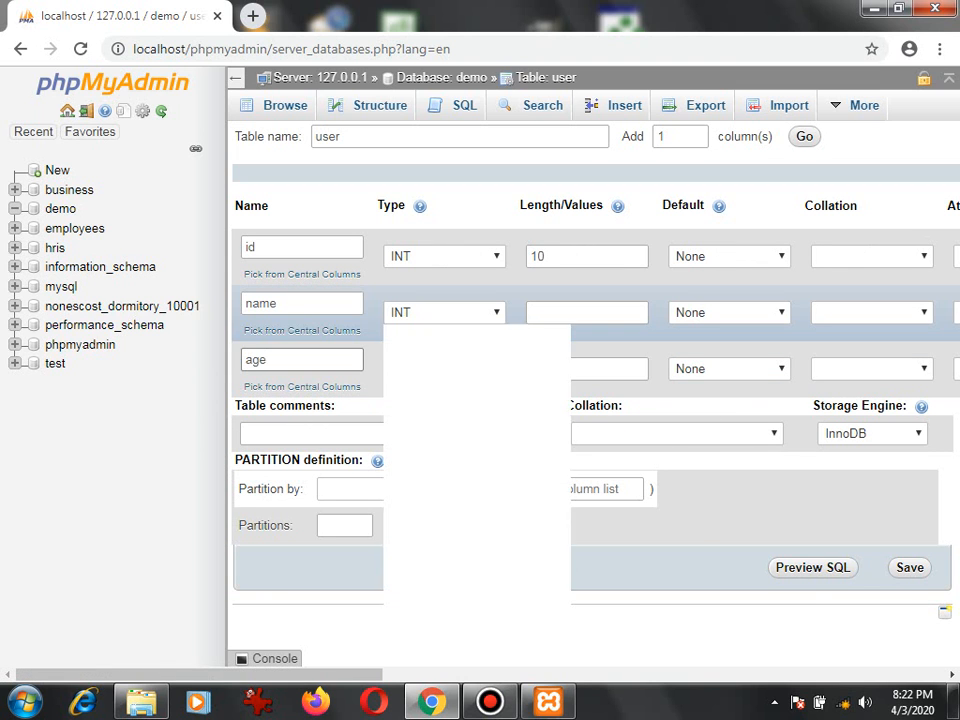
pyautogui.click(430, 349)
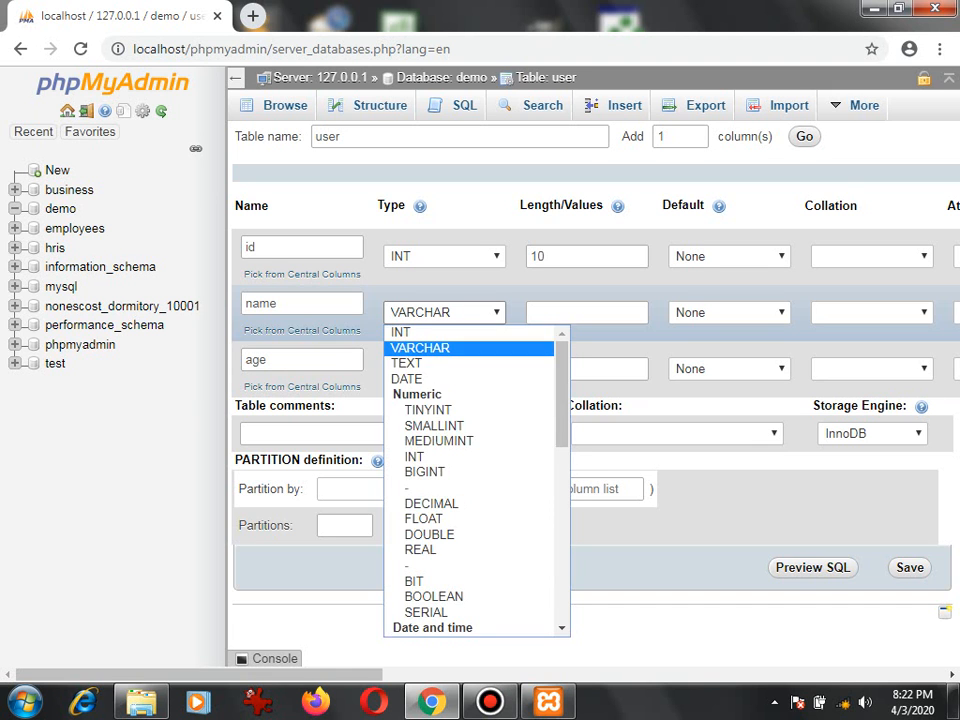
pyautogui.click(587, 313)
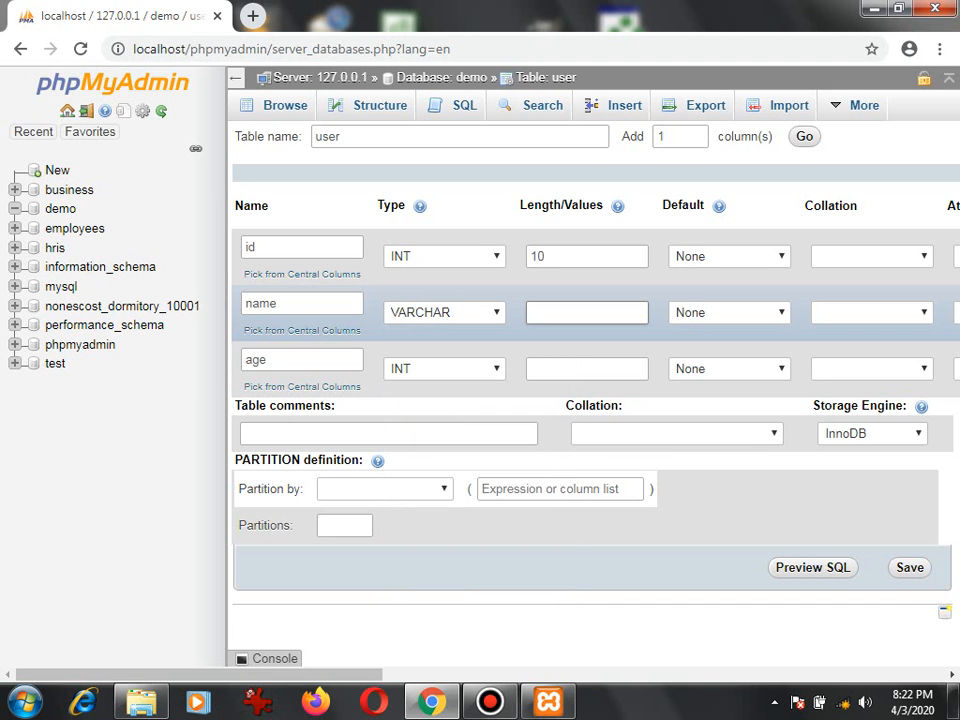
pyautogui.write('100')
# Set the length of the age column to 3.
pyautogui.click(587, 369)
pyautogui.write('2')
pyautogui.press('BackSpace')
pyautogui.write('=3')
pyautogui.press('BackSpace')
pyautogui.press('BackSpace')
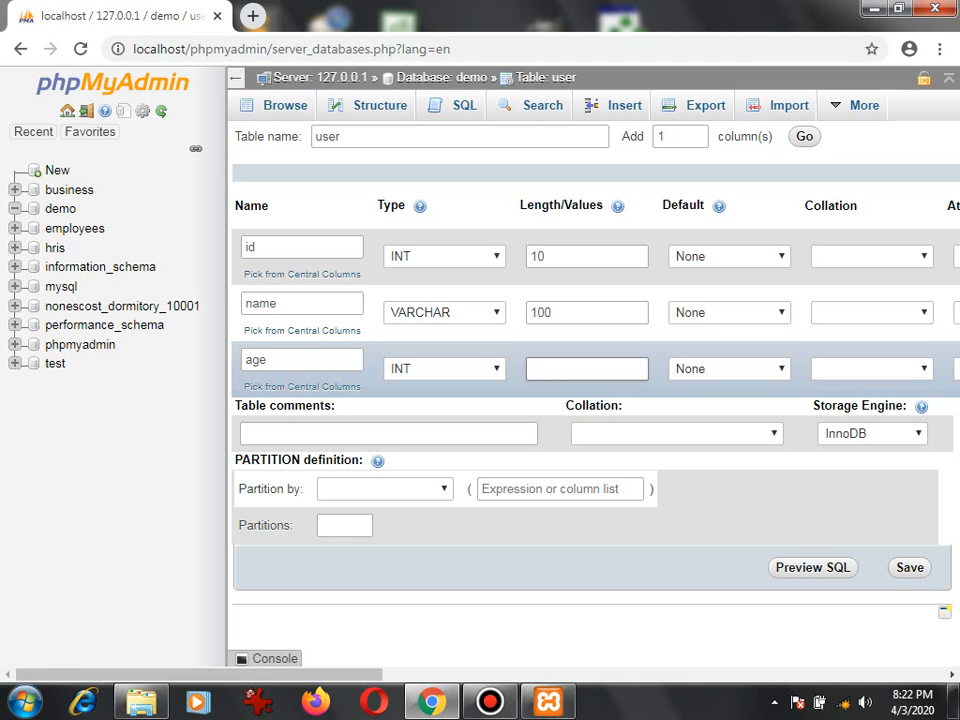
pyautogui.write('3')
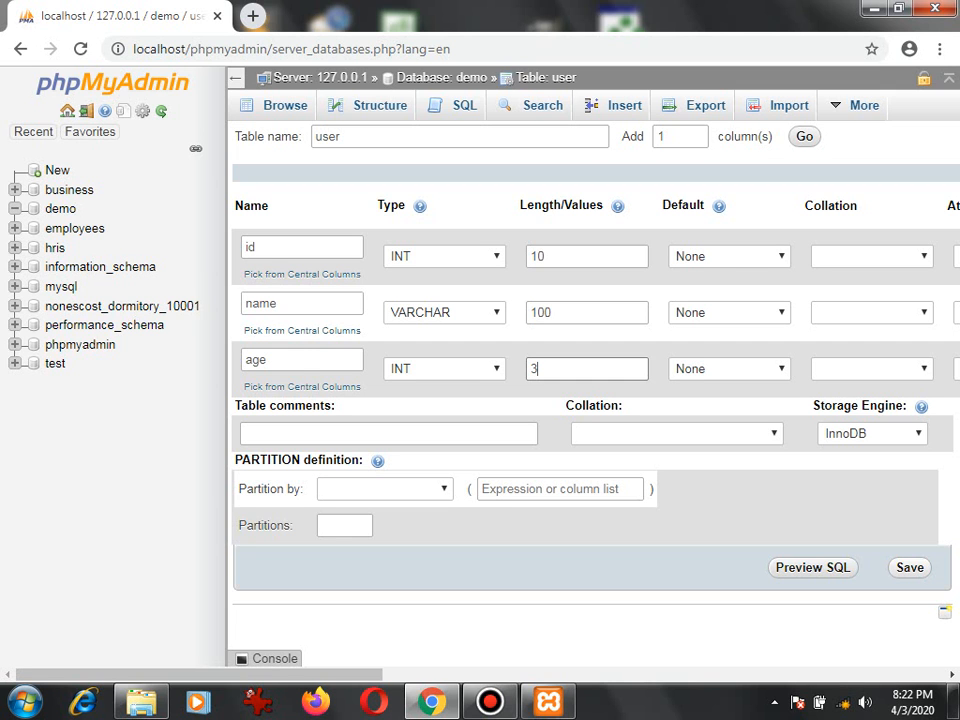
# Save the user table definition to create the table in the demo database.
pyautogui.press('Return')
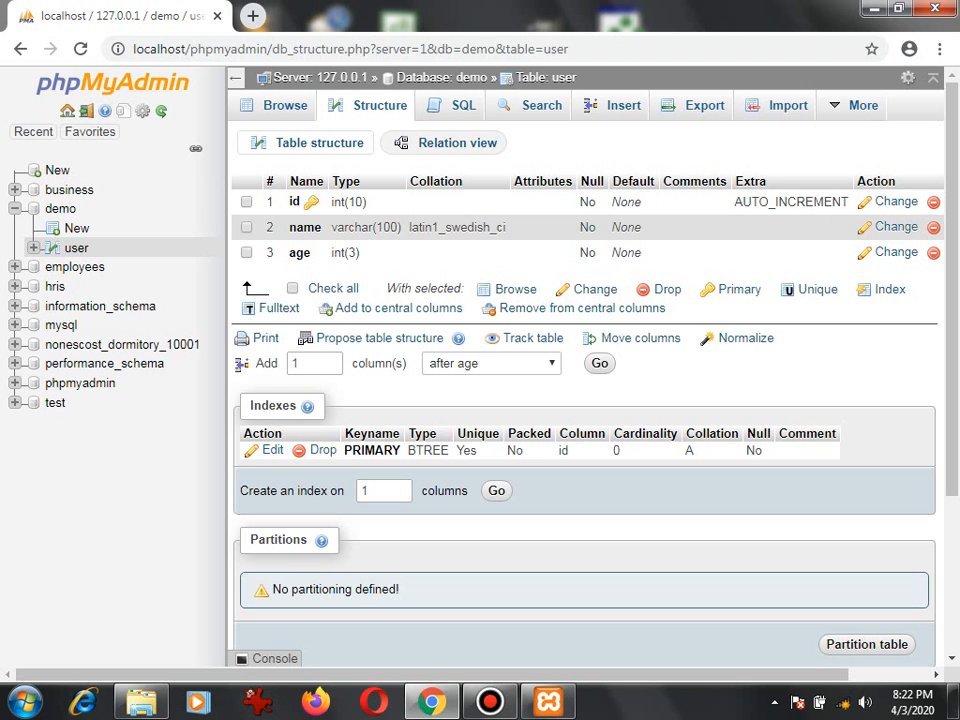
pyautogui.moveTo(432, 674)
pyautogui.mouseDown()
pyautogui.moveTo(513, 674)
pyautogui.moveTo(430, 674)
pyautogui.mouseUp()
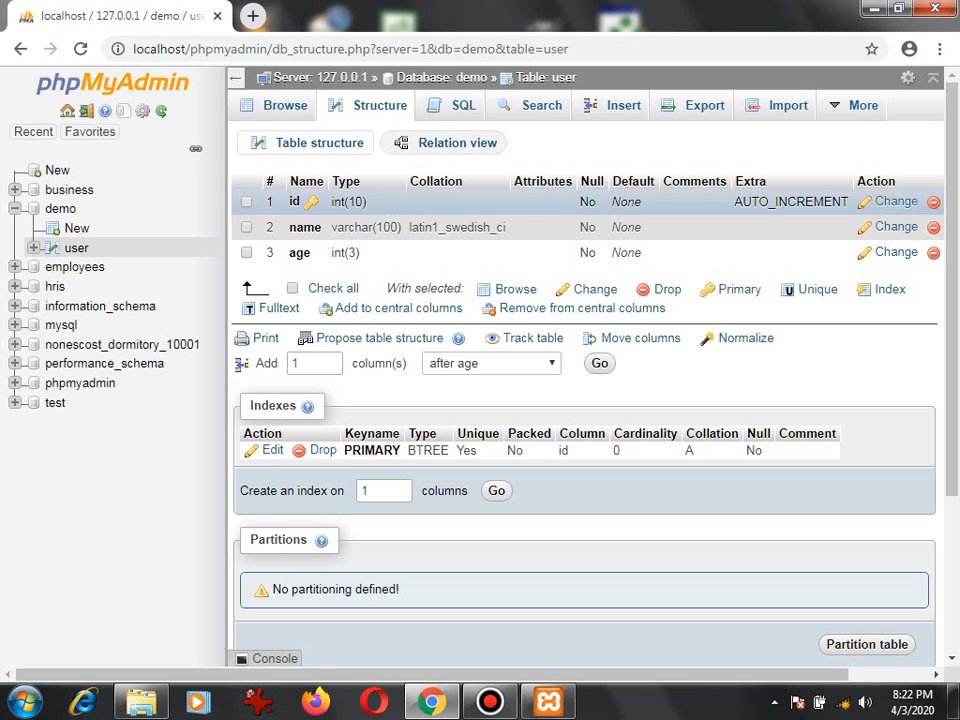
# Start inserting rows into the user table, giving the first row a person's full name and age 41.
pyautogui.click(623, 105)
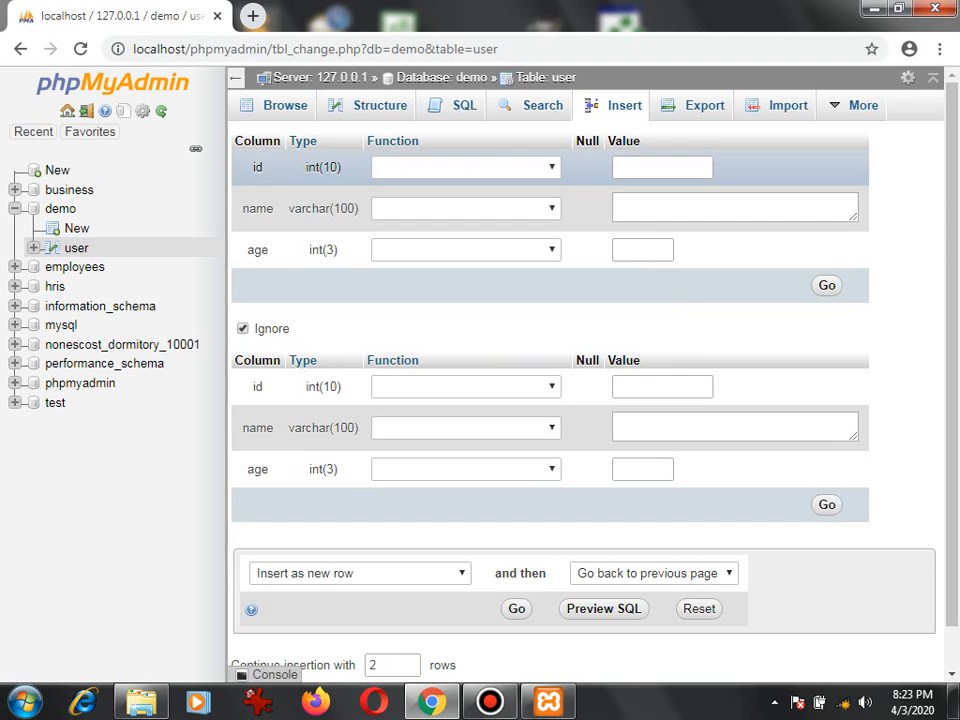
pyautogui.click(676, 207)
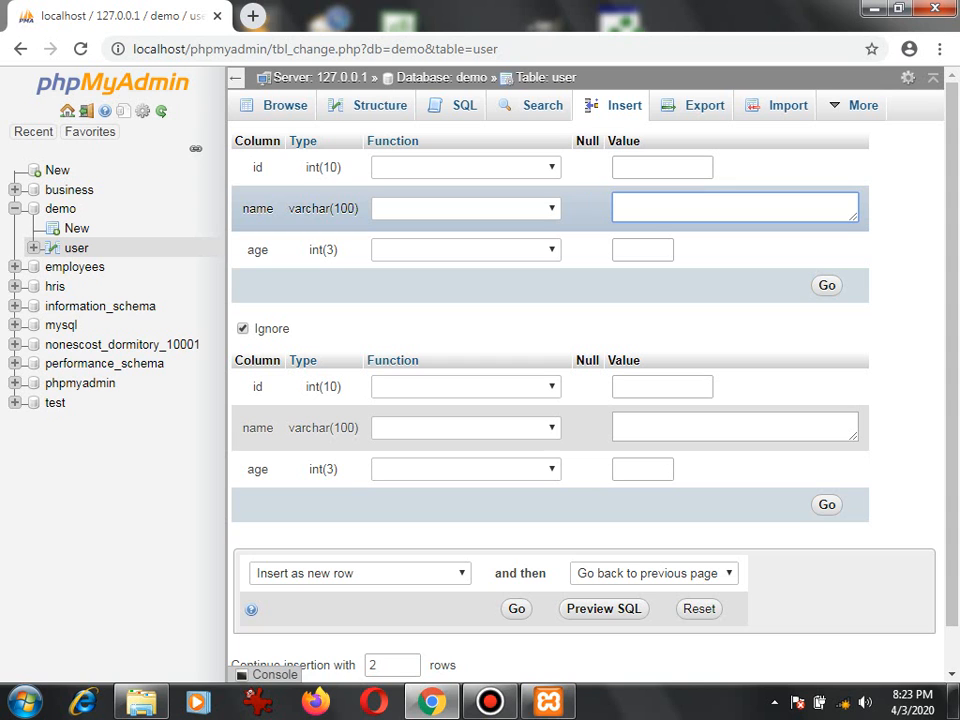
pyautogui.press('Tab')
pyautogui.write('4')
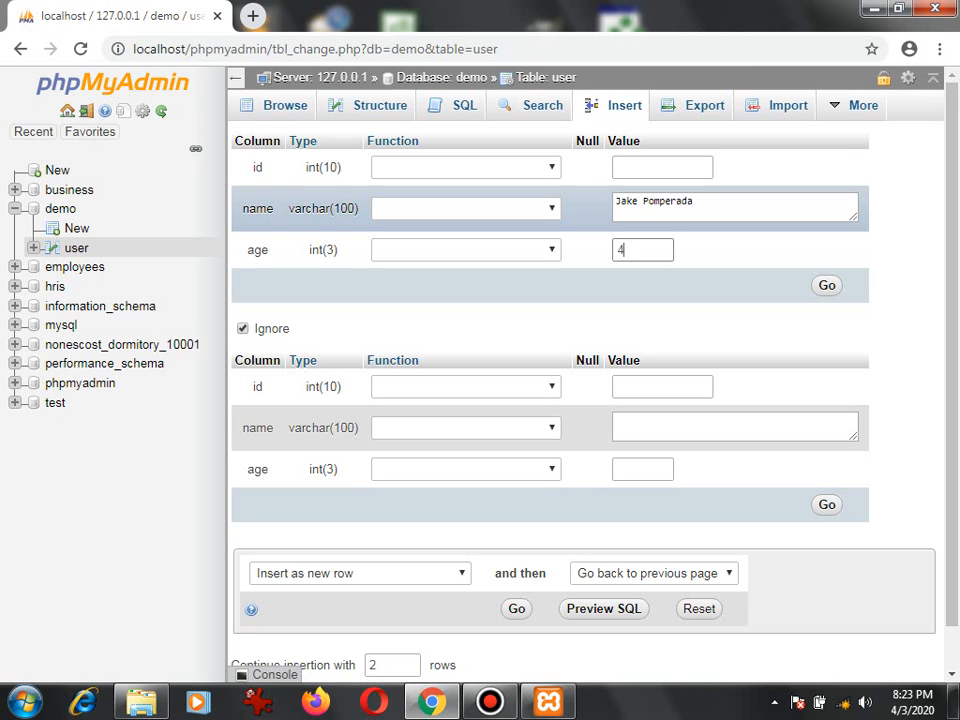
pyautogui.write('1')
# Fill in the second new row with another person's full name and age 48.
pyautogui.click(733, 427)
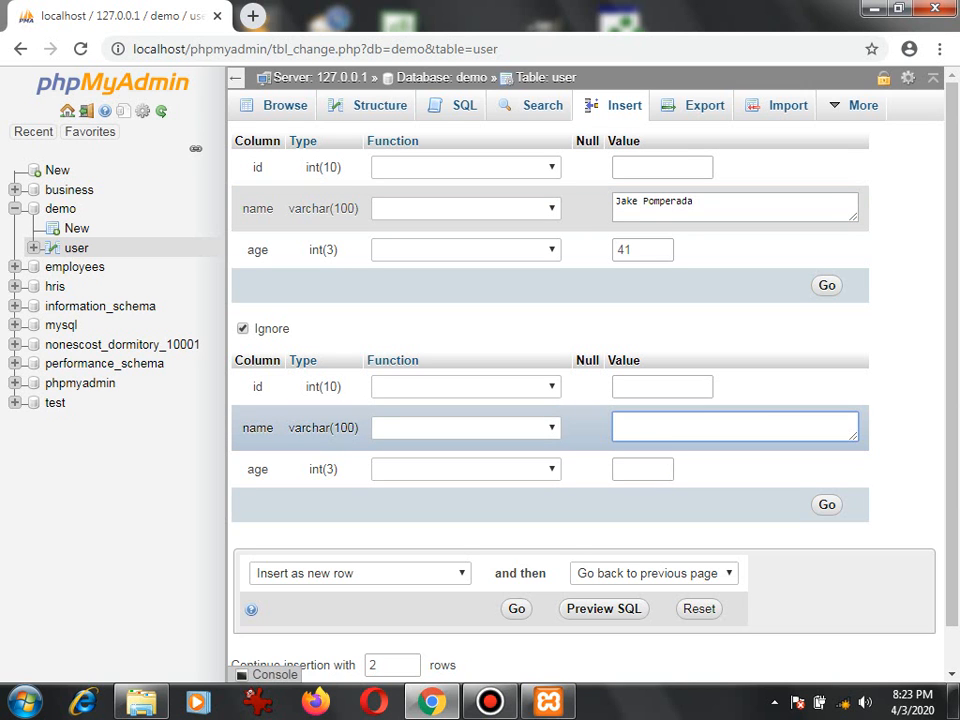
pyautogui.press('Tab')
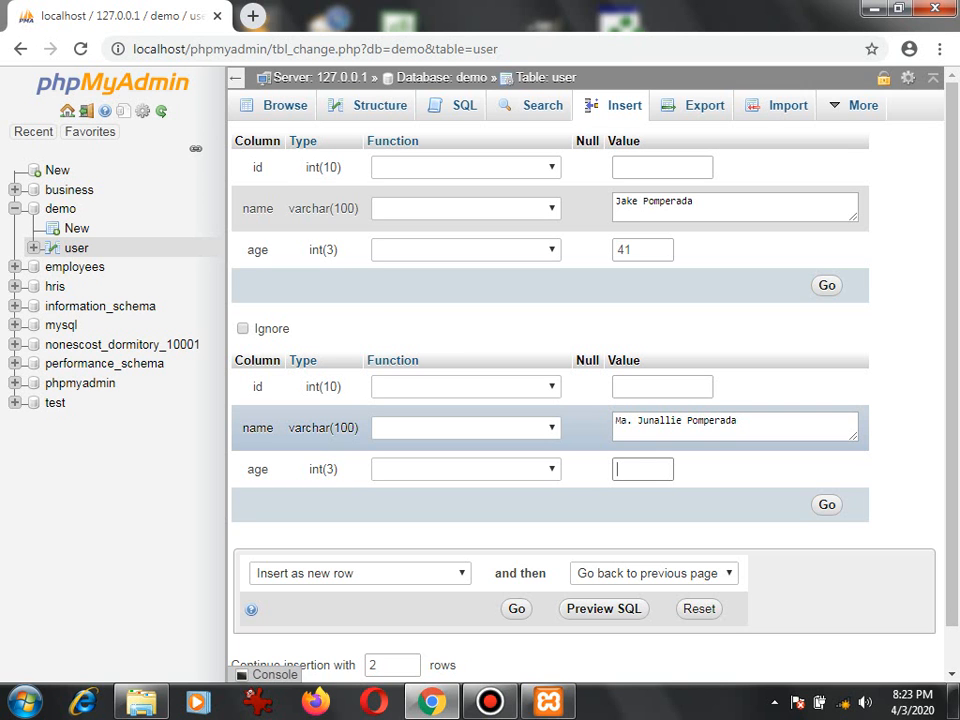
pyautogui.write('48')
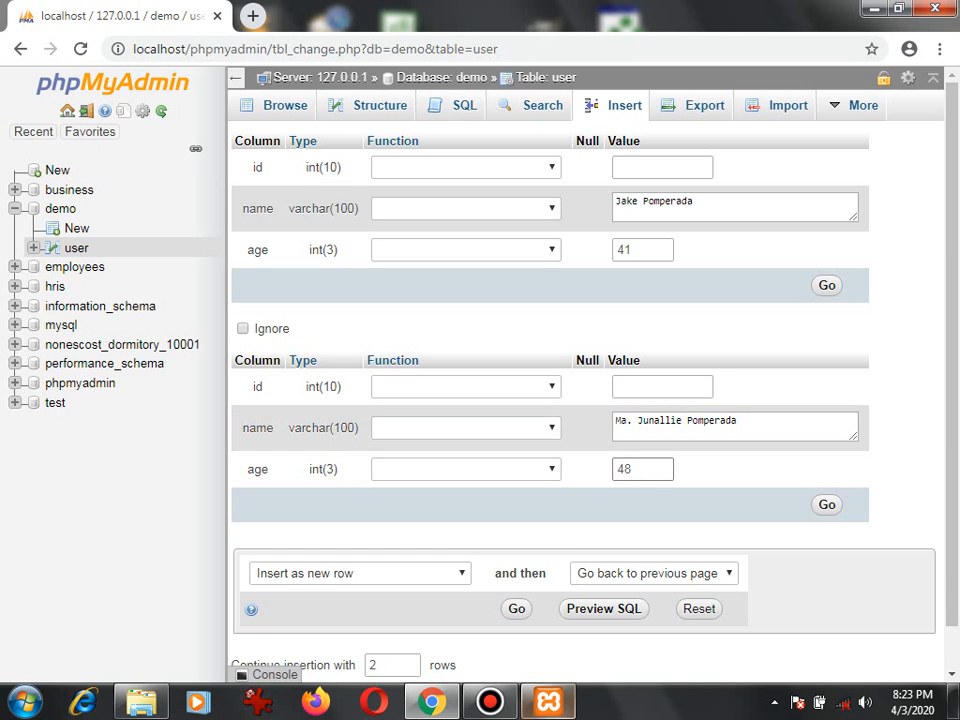
# Insert both rows into the user table and browse the table's records.
pyautogui.scroll(-1, 590, 580)
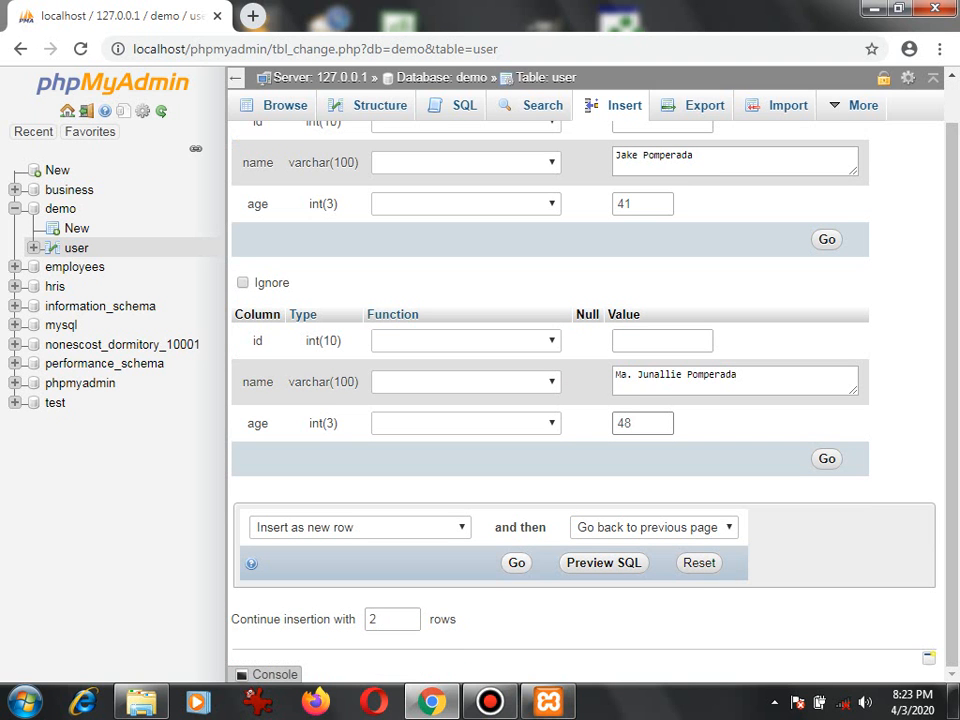
pyautogui.press('Return')
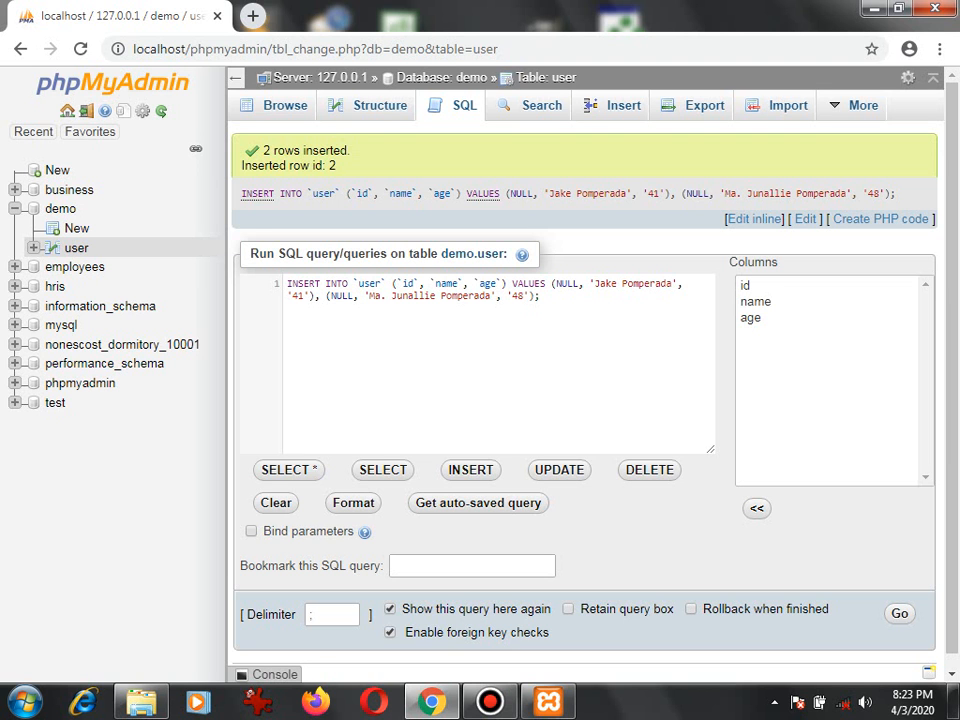
pyautogui.click(284, 105)
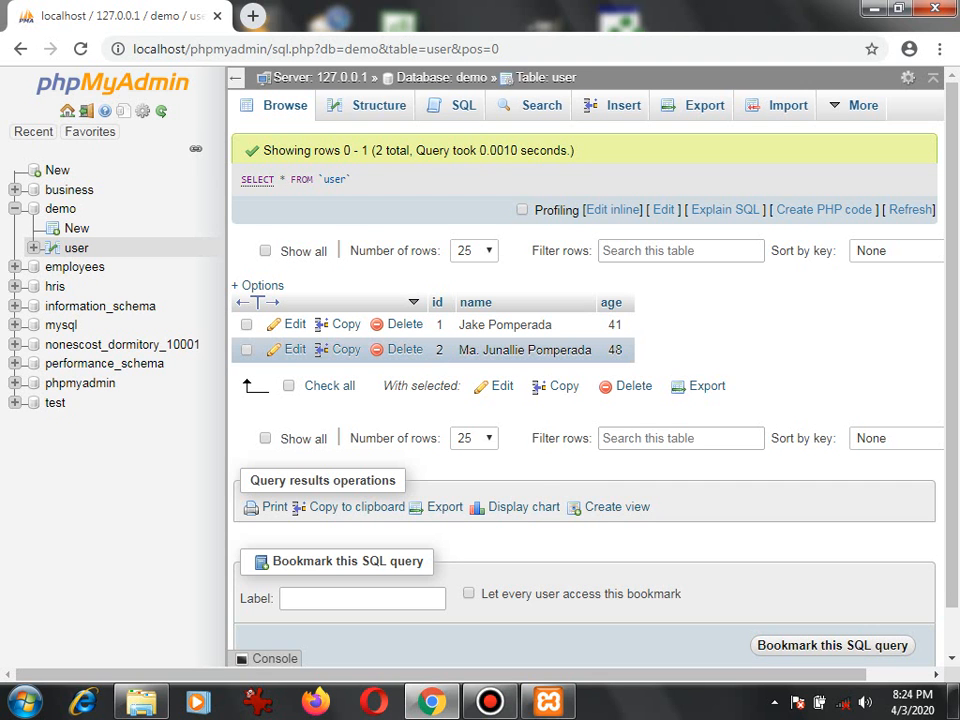
# Open the SQL editor for the user table and replace the default query with the keyword select.
pyautogui.click(453, 106)
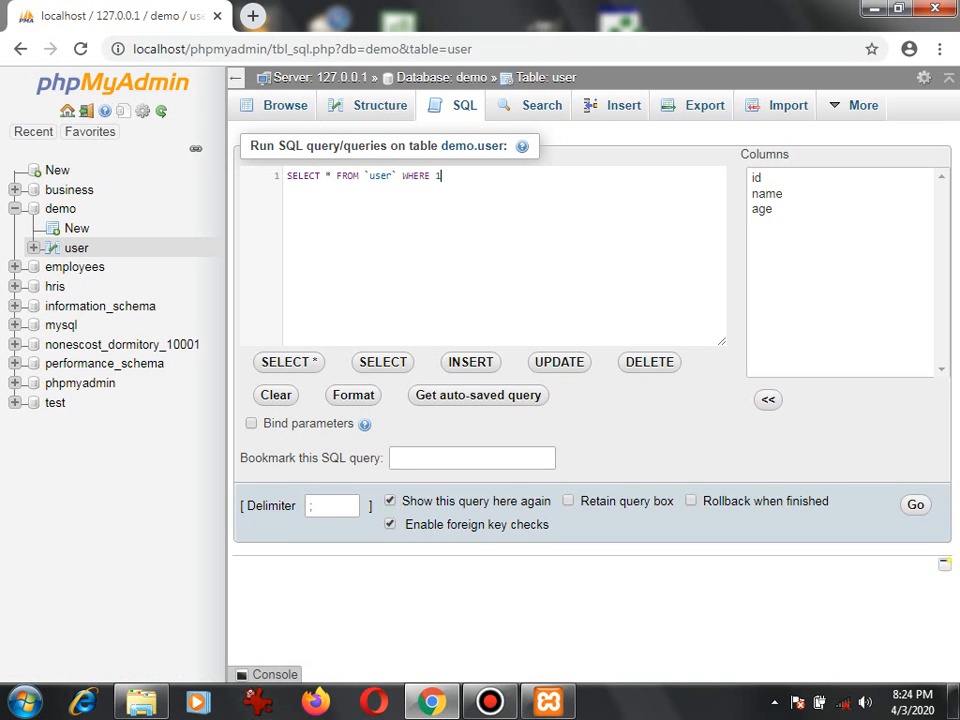
pyautogui.hotkey('ctrl', 'a')
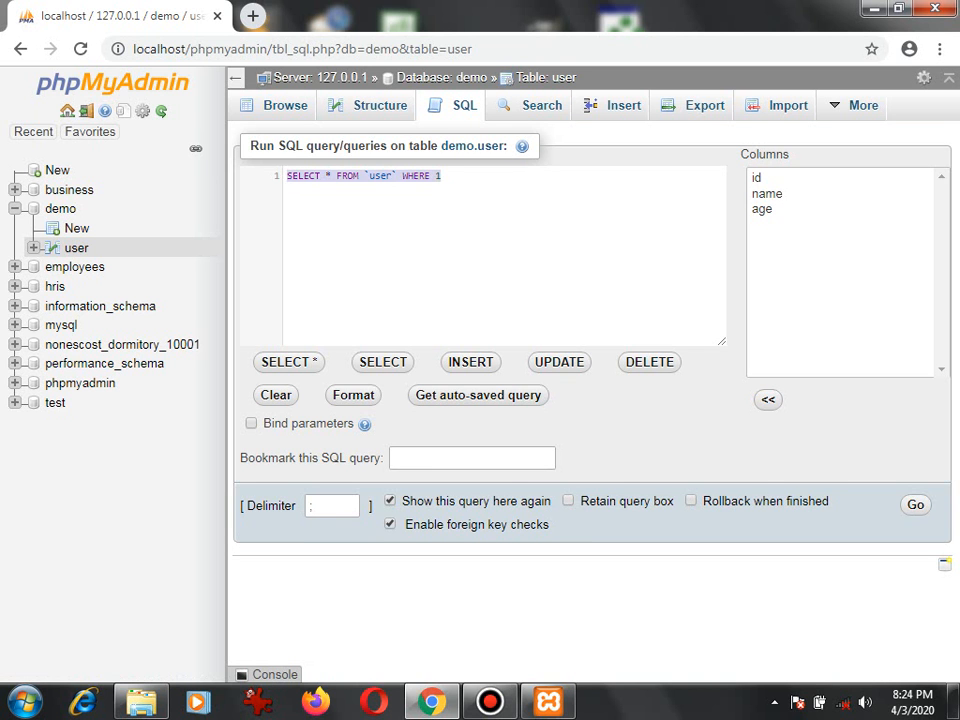
pyautogui.press('BackSpace')
pyautogui.write('se;ect')
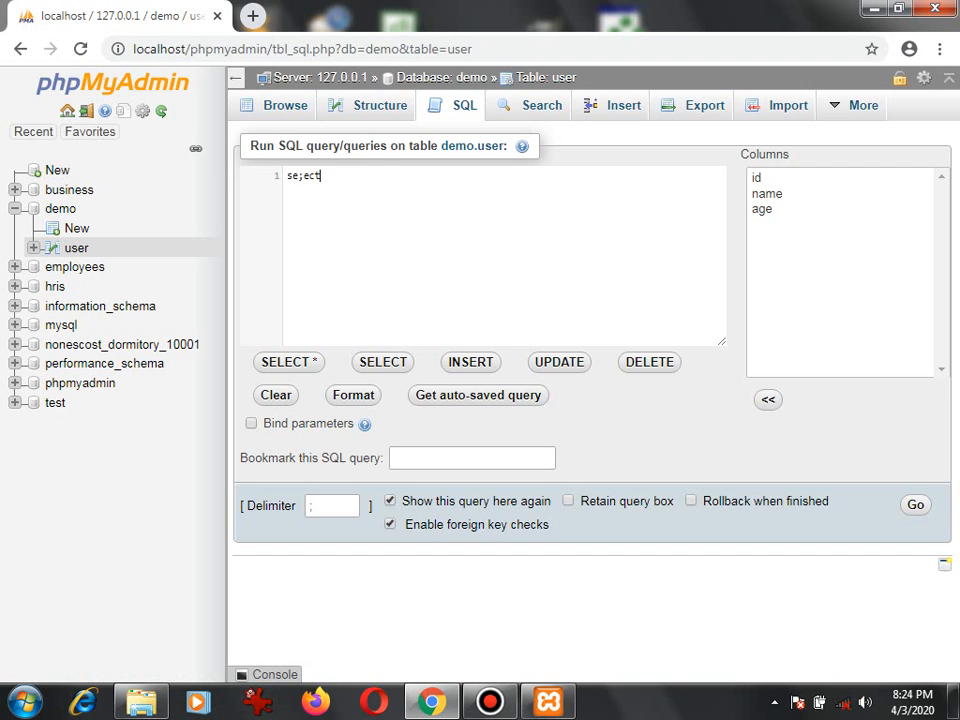
pyautogui.press('BackSpace')
pyautogui.press('BackSpace')
pyautogui.press('BackSpace')
pyautogui.press('BackSpace')
pyautogui.write('lect')
pyautogui.press('BackSpace')
pyautogui.press('BackSpace')
pyautogui.press('BackSpace')
pyautogui.press('BackSpace')
pyautogui.write('lect *')
pyautogui.press('BackSpace')
pyautogui.write('name.age from')
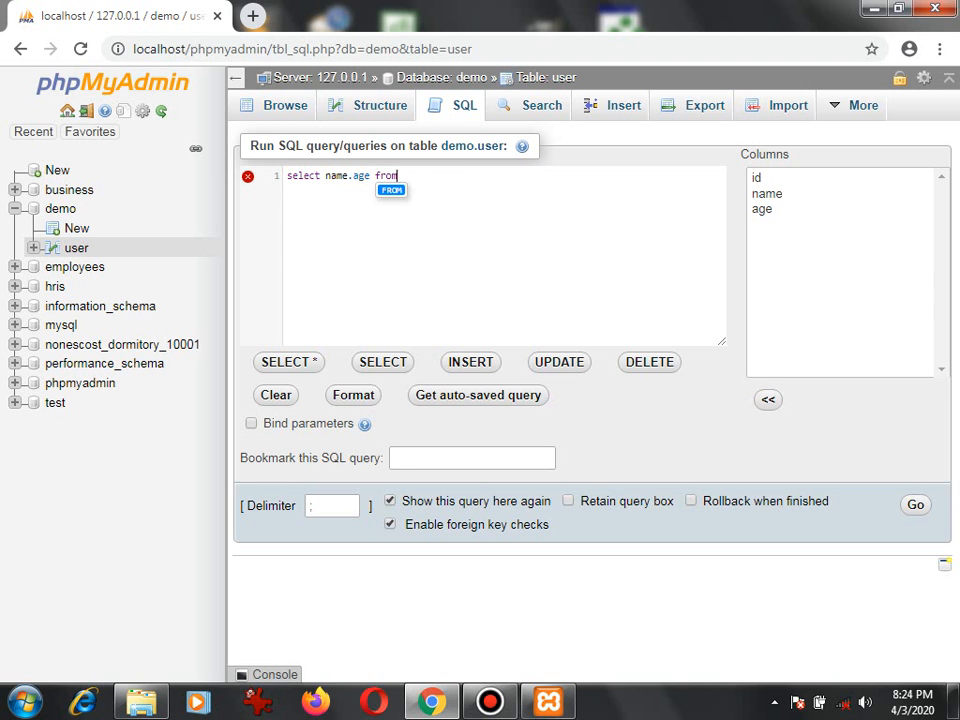
pyautogui.press('BackSpace')
pyautogui.press('BackSpace')
pyautogui.press('BackSpace')
pyautogui.press('BackSpace')
pyautogui.press('BackSpace')
pyautogui.press('BackSpace')
pyautogui.press('BackSpace')
pyautogui.press('BackSpace')
pyautogui.press('BackSpace')
pyautogui.press('BackSpace')
pyautogui.press('BackSpace')
pyautogui.press('BackSpace')
pyautogui.press('BackSpace')
pyautogui.press('BackSpace')
# Complete the query as select * from user and run it.
pyautogui.write('* from user')
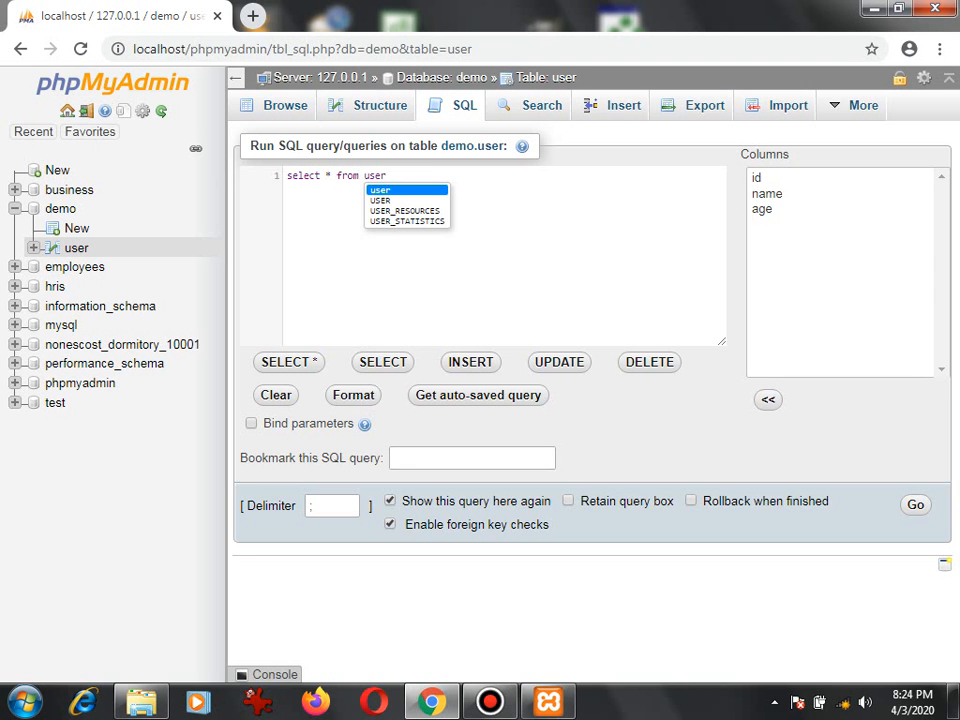
pyautogui.press('Escape')
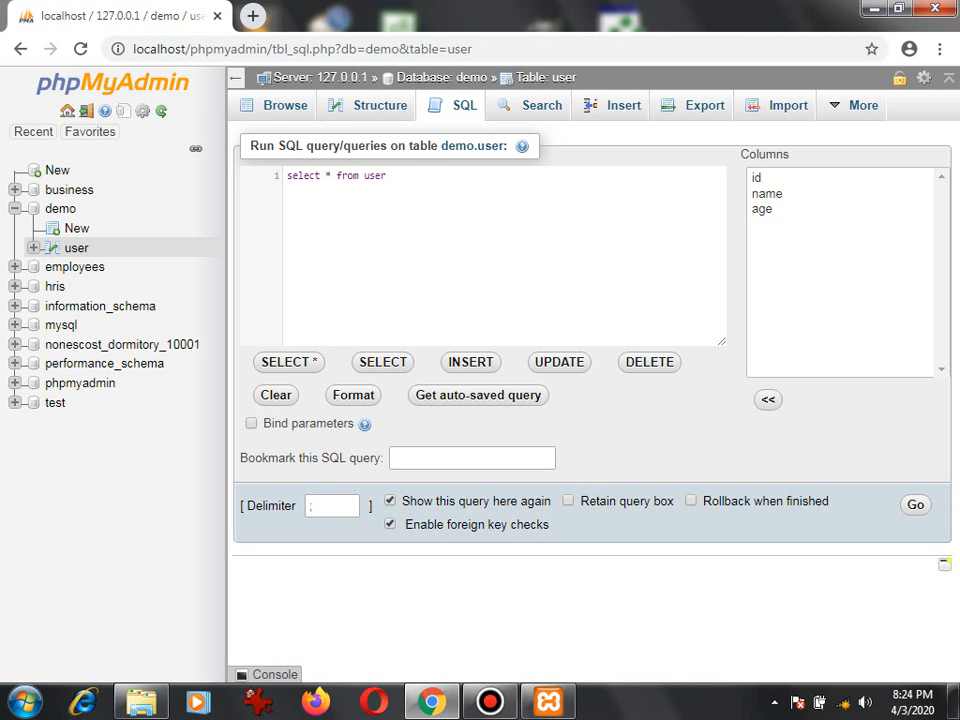
pyautogui.hotkey('ctrl', 'a')
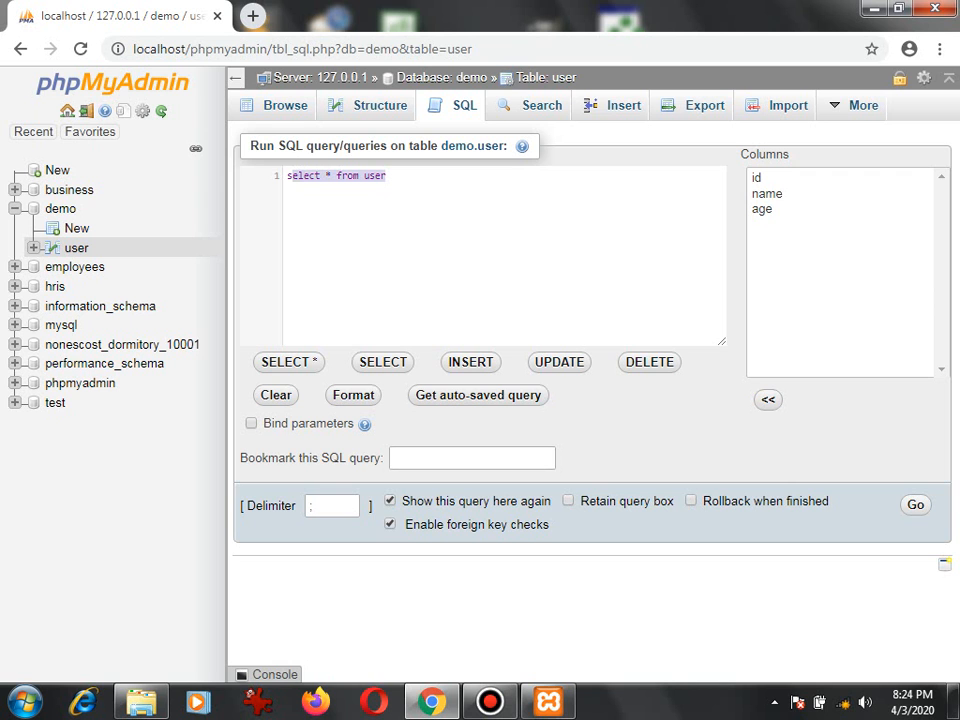
pyautogui.hotkey('ctrl', 'Return')
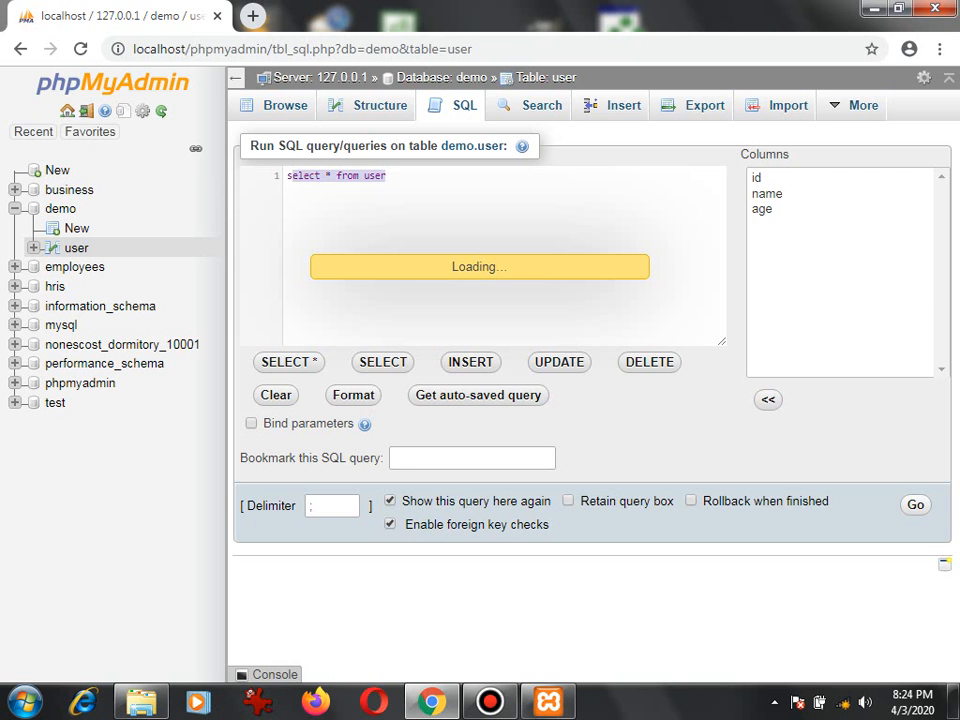